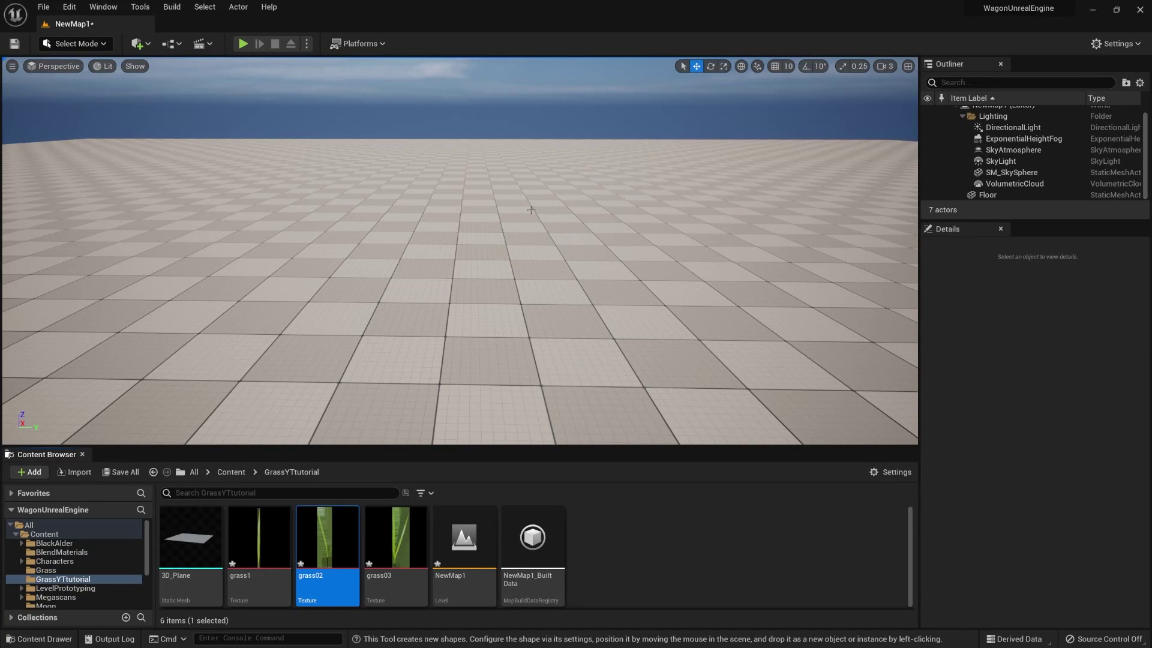
# - Pitch the level camera up to show more sky, then read grass1's texture info
pyautogui.moveTo(395, 336); pyautogui.dragTo(395, 336, button='right')
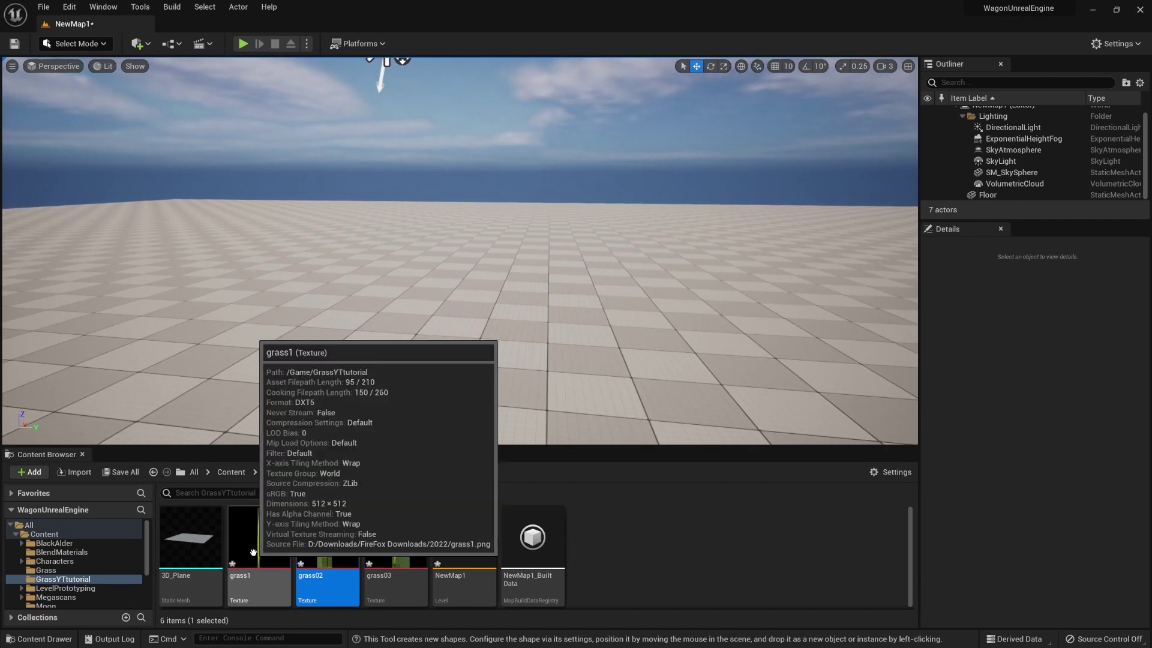
pyautogui.moveTo(264, 533)
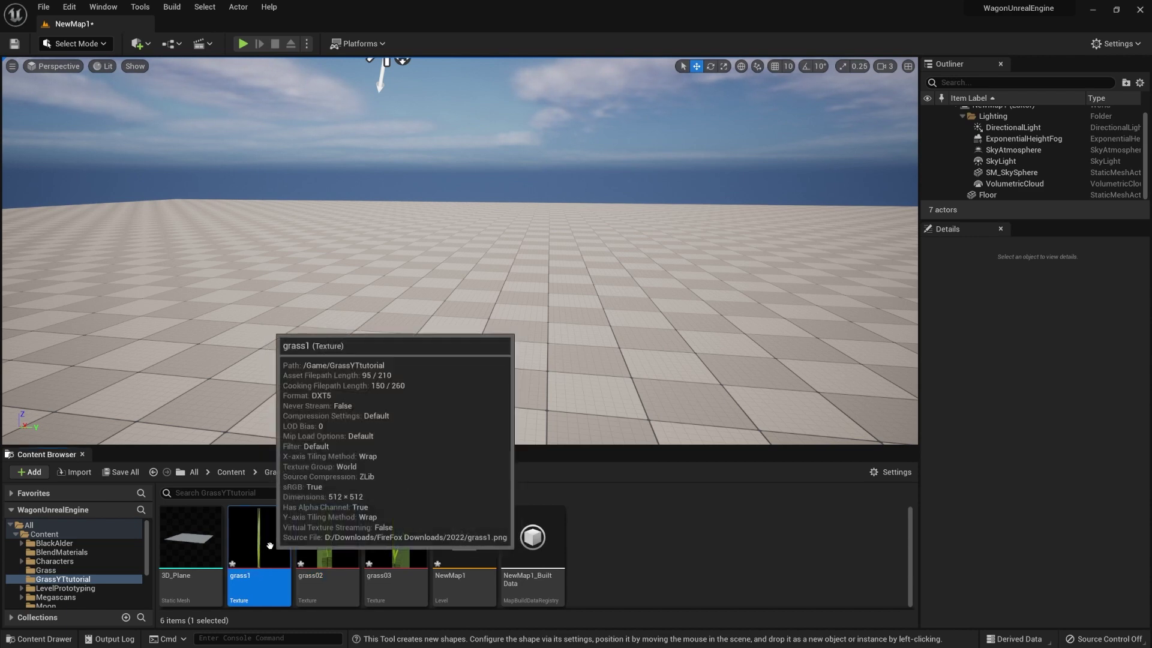
# - Inspect the grass1 texture, close it, and open grass02 instead
pyautogui.doubleClick(269, 545)
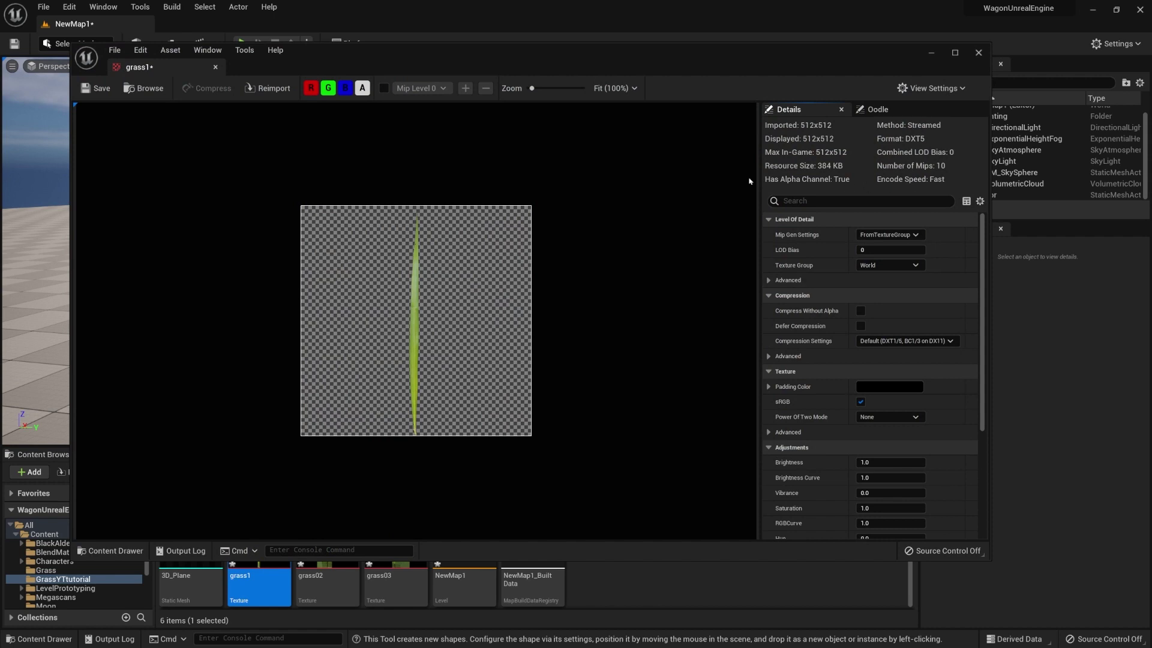
pyautogui.click(978, 52)
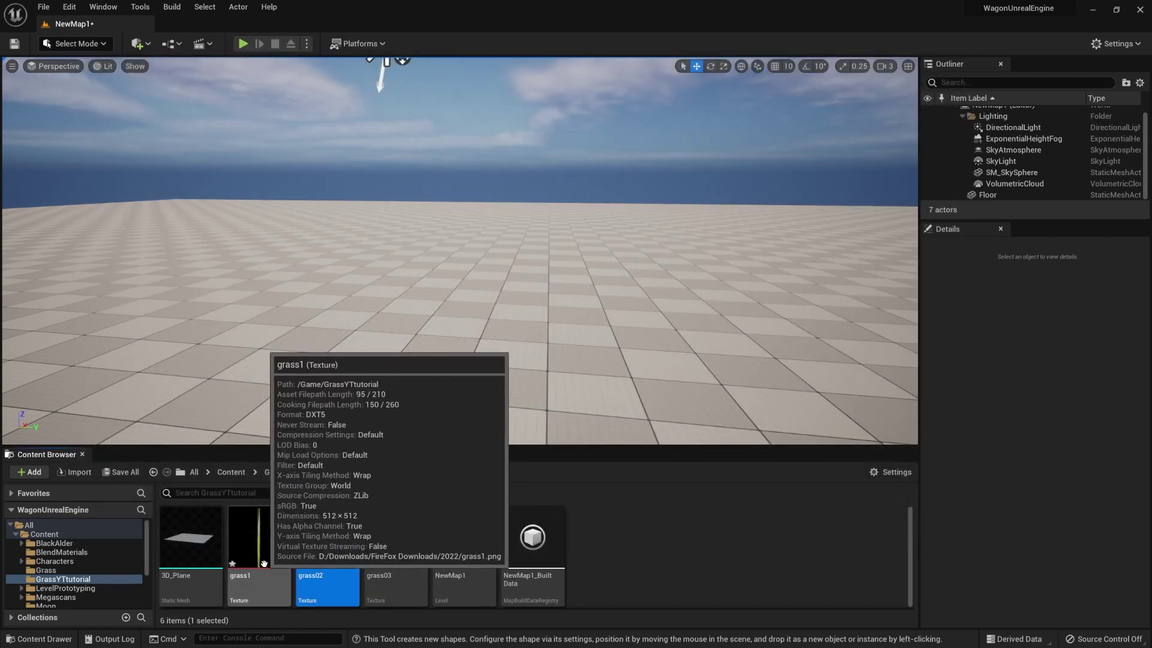
pyautogui.click(342, 537)
pyautogui.doubleClick(342, 537)
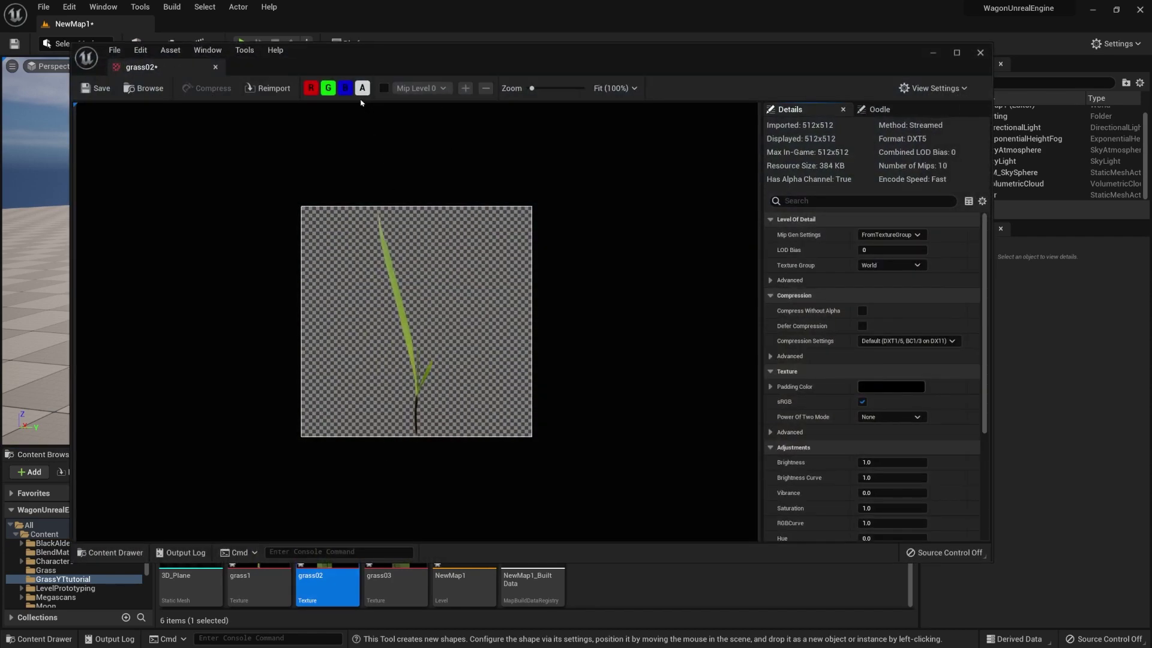
# - Hide the R, G and B channels so grass02 shows only its alpha
pyautogui.click(346, 88)
pyautogui.click(328, 88)
pyautogui.click(311, 89)
pyautogui.click(362, 88)
pyautogui.click(362, 88)
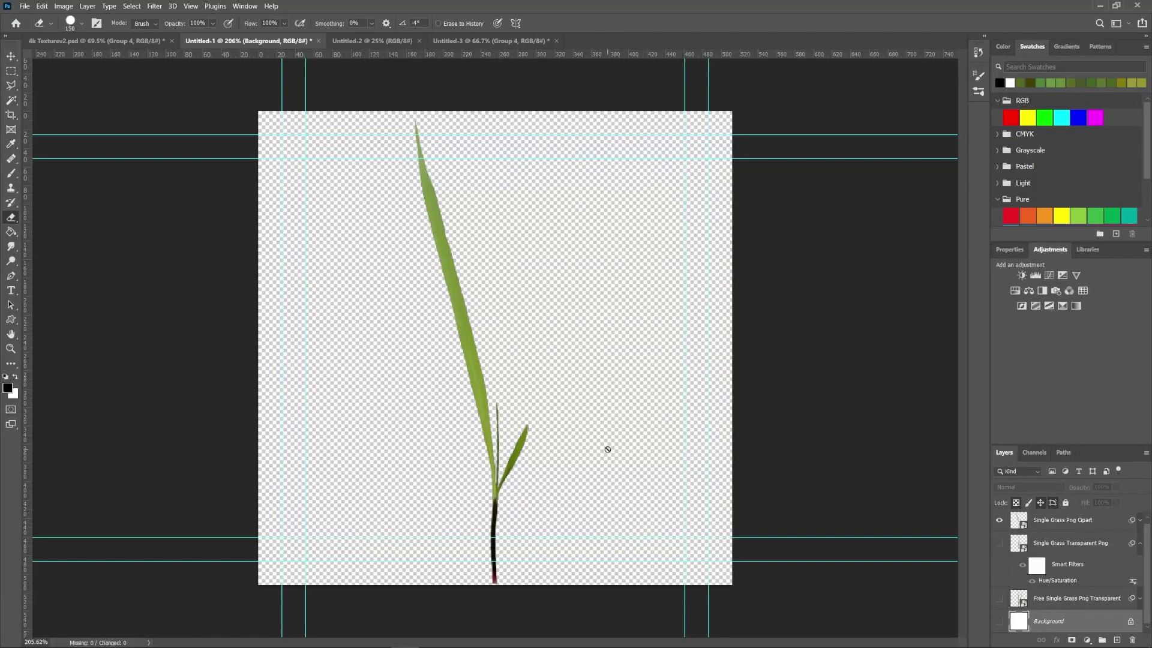
# - Copy the Hue/Saturation smart filter onto the Single Grass Png Cipart layer to darken it olive
pyautogui.click(1057, 523)
pyautogui.hotkey('ctrl', 't')
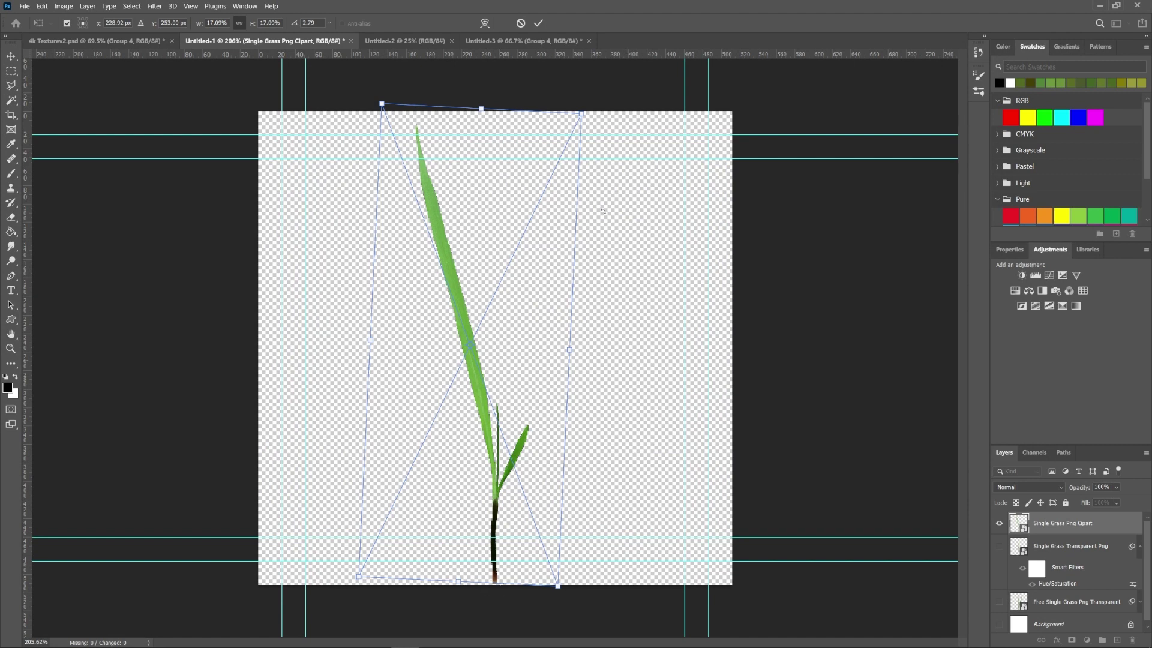
pyautogui.keyDown('alt'); pyautogui.moveTo(1119, 557); pyautogui.dragTo(1057, 528); pyautogui.keyUp('alt')
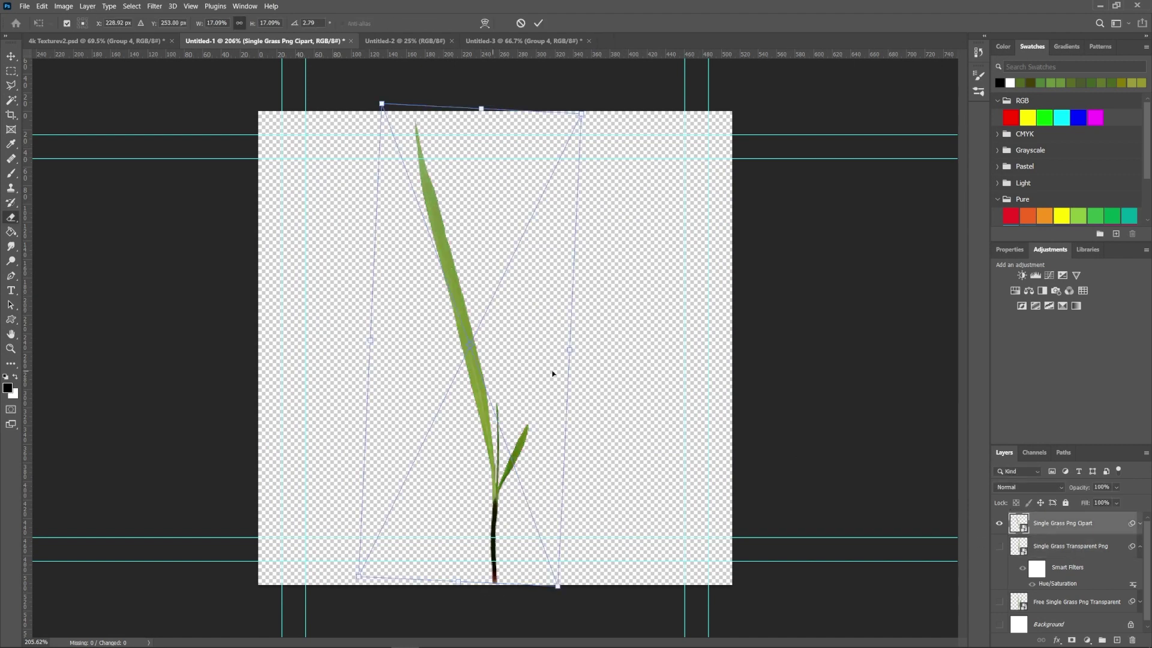
pyautogui.press('Return')
# - Compare the result by toggling the grass layer and white Background layer visibility
pyautogui.click(998, 524)
pyautogui.click(998, 524)
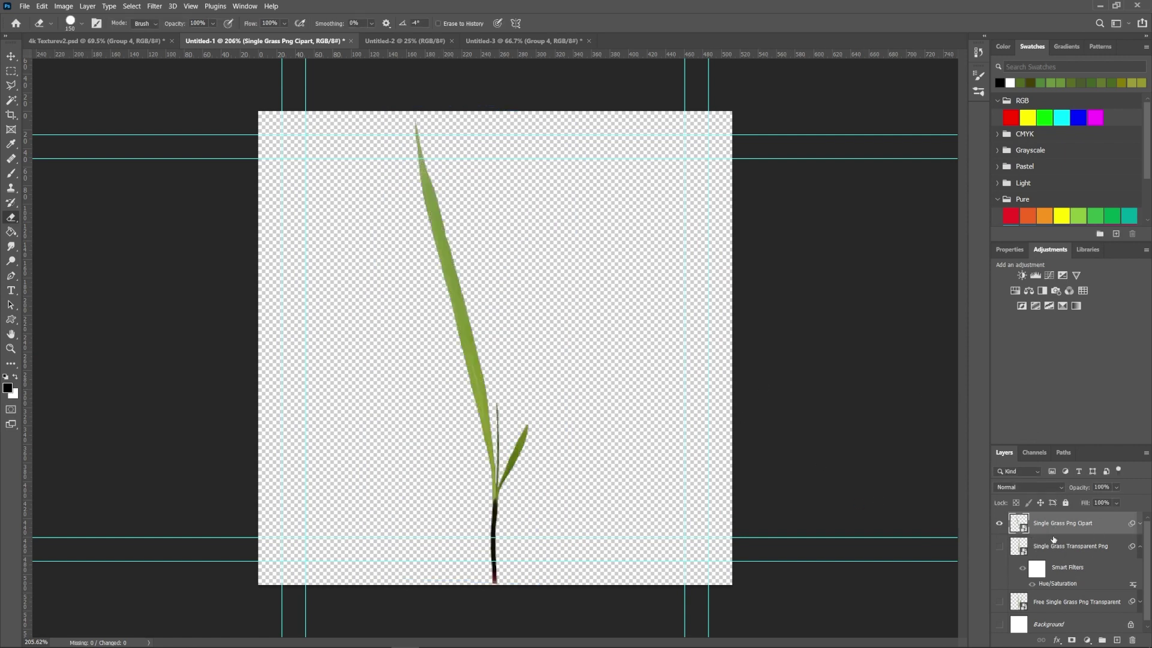
pyautogui.scroll(-1, 1046, 560)
pyautogui.click(1000, 622)
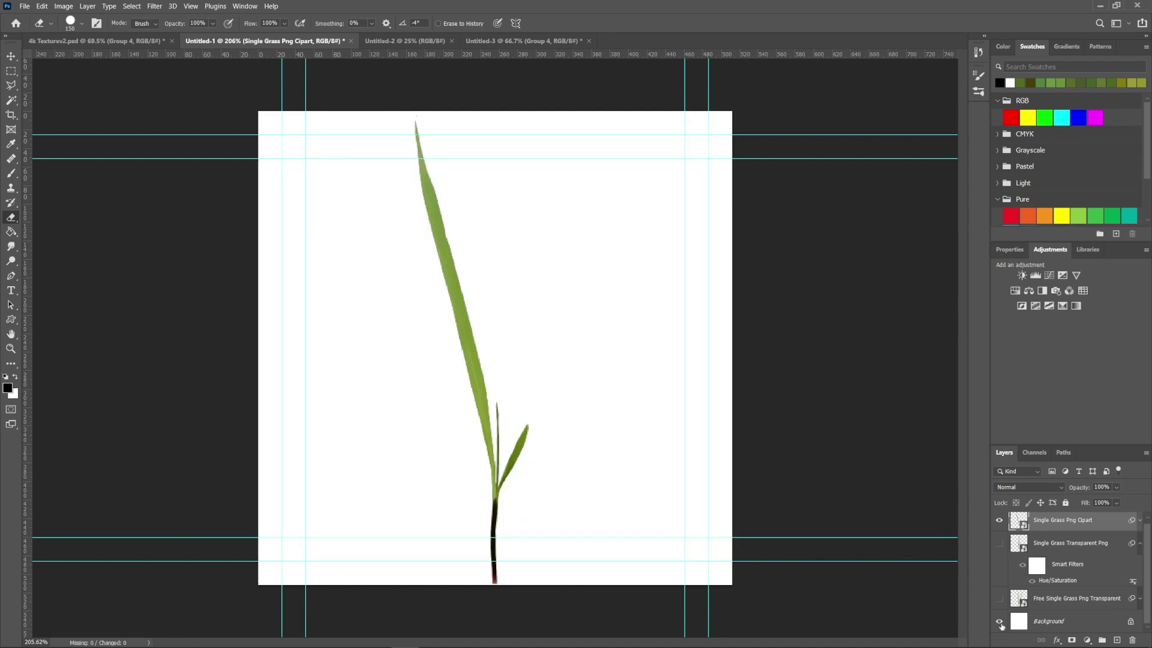
pyautogui.keyDown('alt'); pyautogui.scroll(3, 475, 363); pyautogui.keyUp('alt')
pyautogui.click(998, 621)
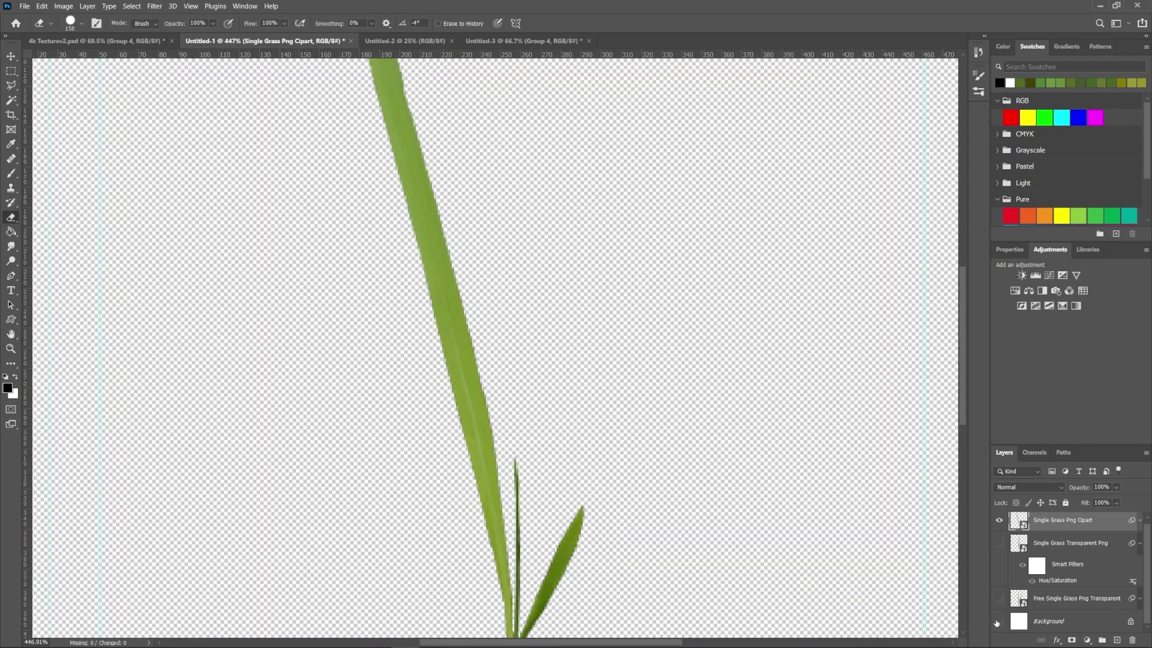
pyautogui.keyDown('alt'); pyautogui.scroll(-3, 496, 388); pyautogui.keyUp('alt')
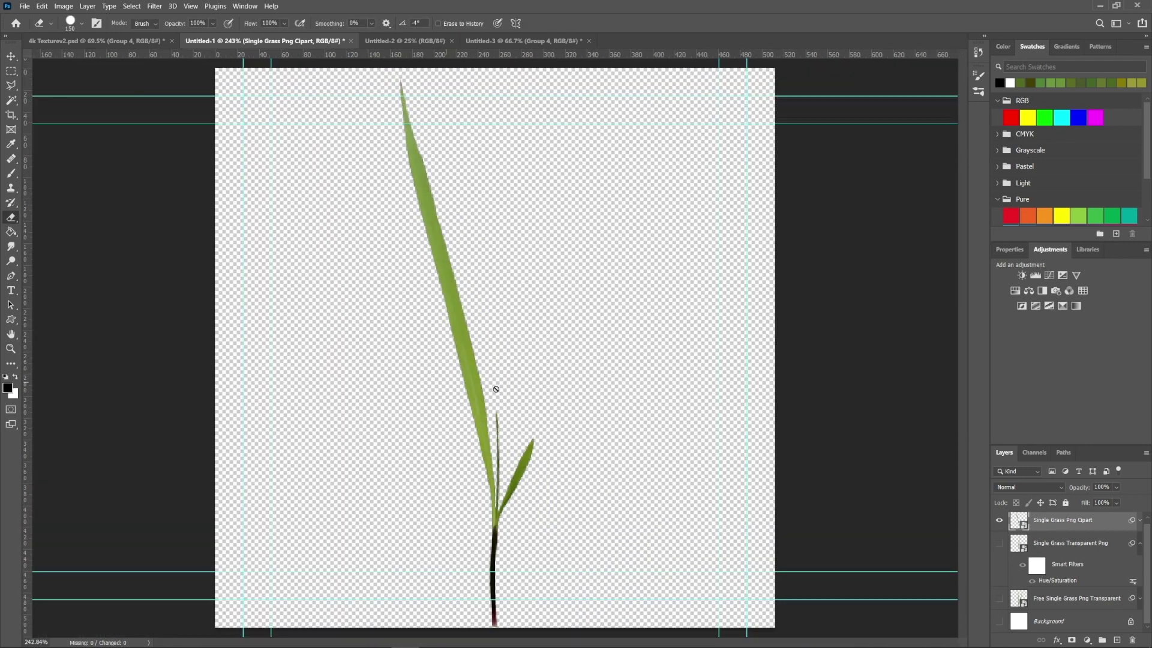
# - Try File > Export > Quick Export as PNG, then cancel the save
pyautogui.click(22, 7)
pyautogui.moveTo(120, 162)
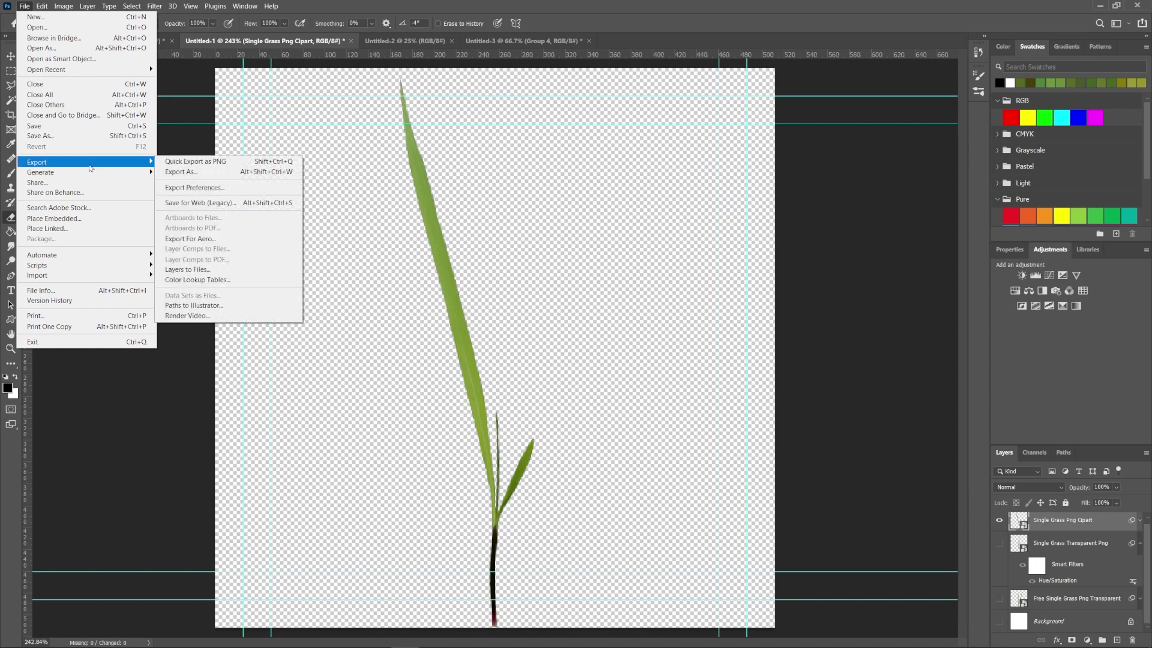
pyautogui.click(204, 167)
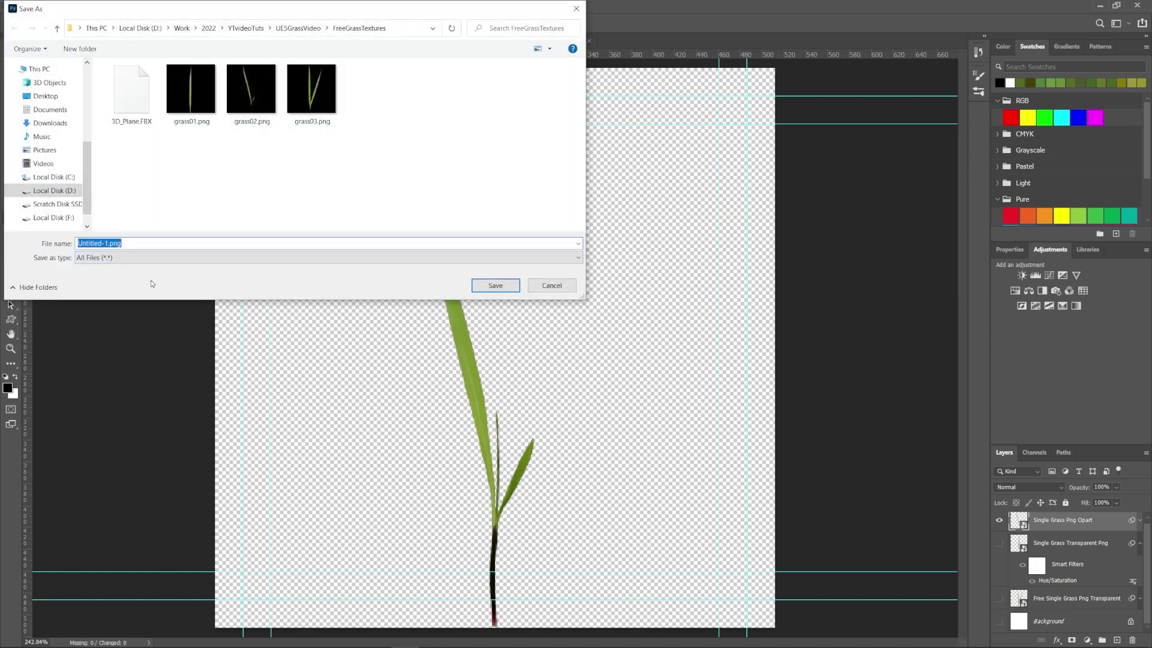
pyautogui.click(540, 287)
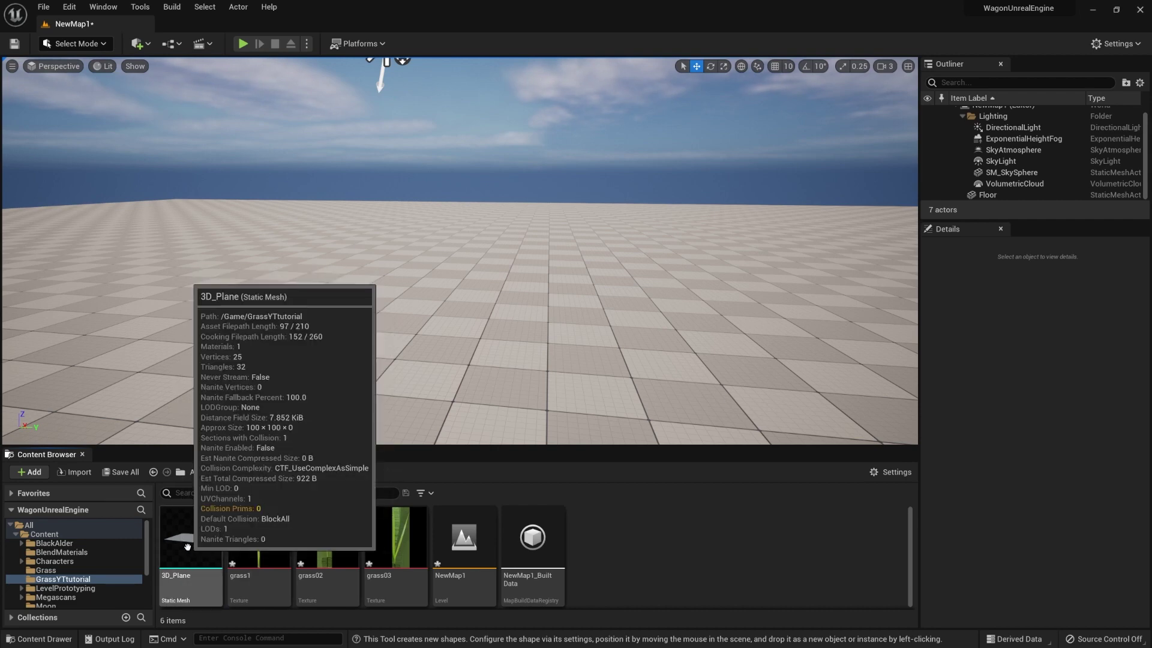
# - Place 3D_Plane just above the checkered floor, frame it, and check it in Wireframe before returning to Lit
pyautogui.moveTo(188, 547); pyautogui.dragTo(379, 373)
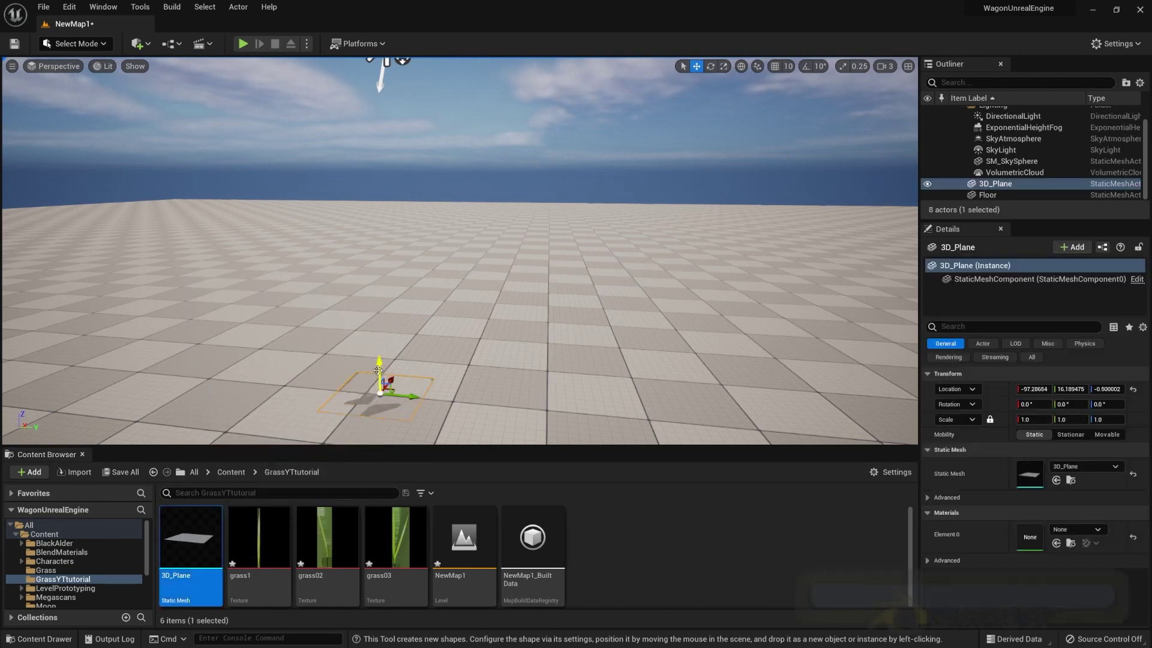
pyautogui.press('f')
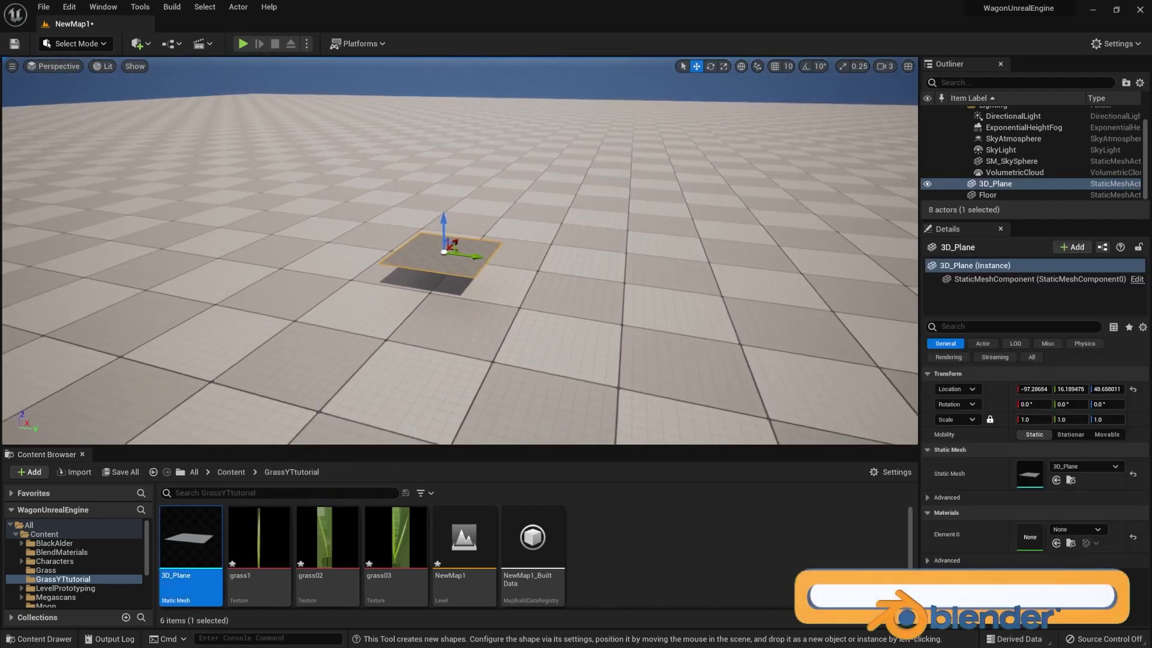
pyautogui.click(107, 66)
pyautogui.click(144, 121)
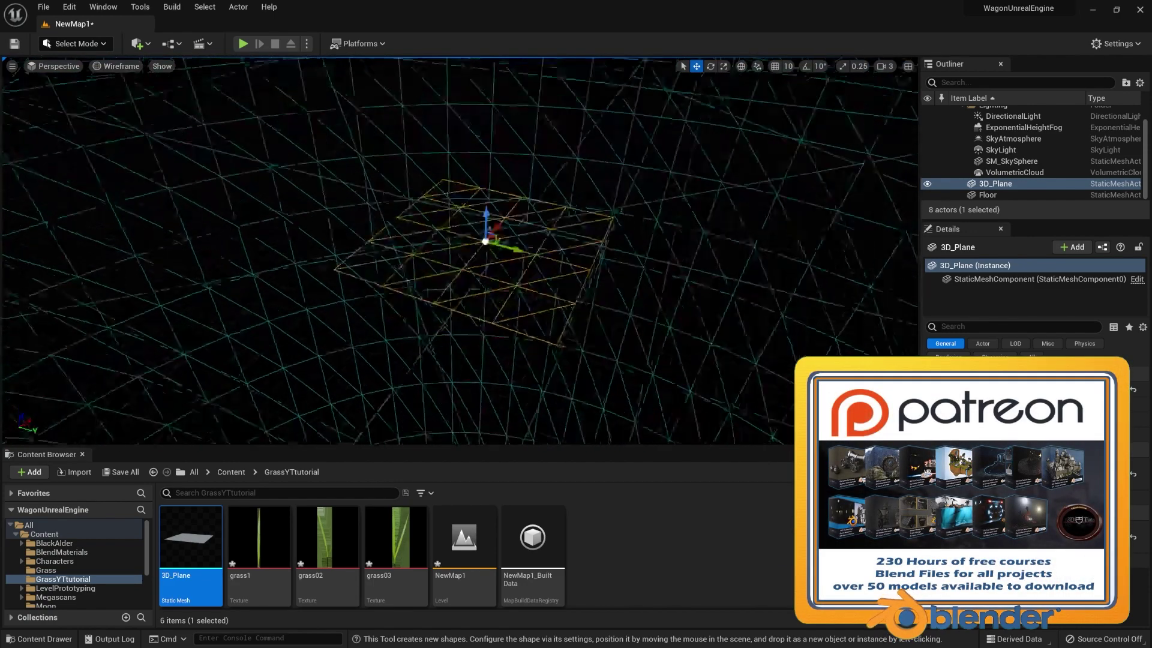
pyautogui.scroll(3, 216, 342)
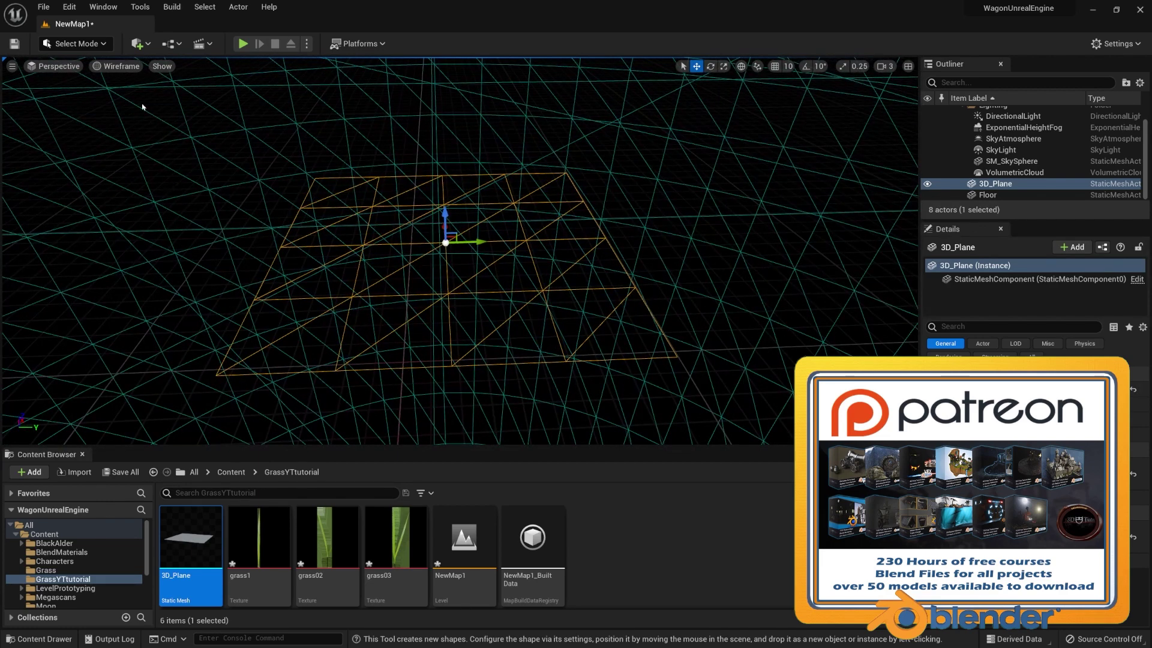
pyautogui.click(117, 66)
pyautogui.click(123, 97)
pyautogui.scroll(-3, 459, 251)
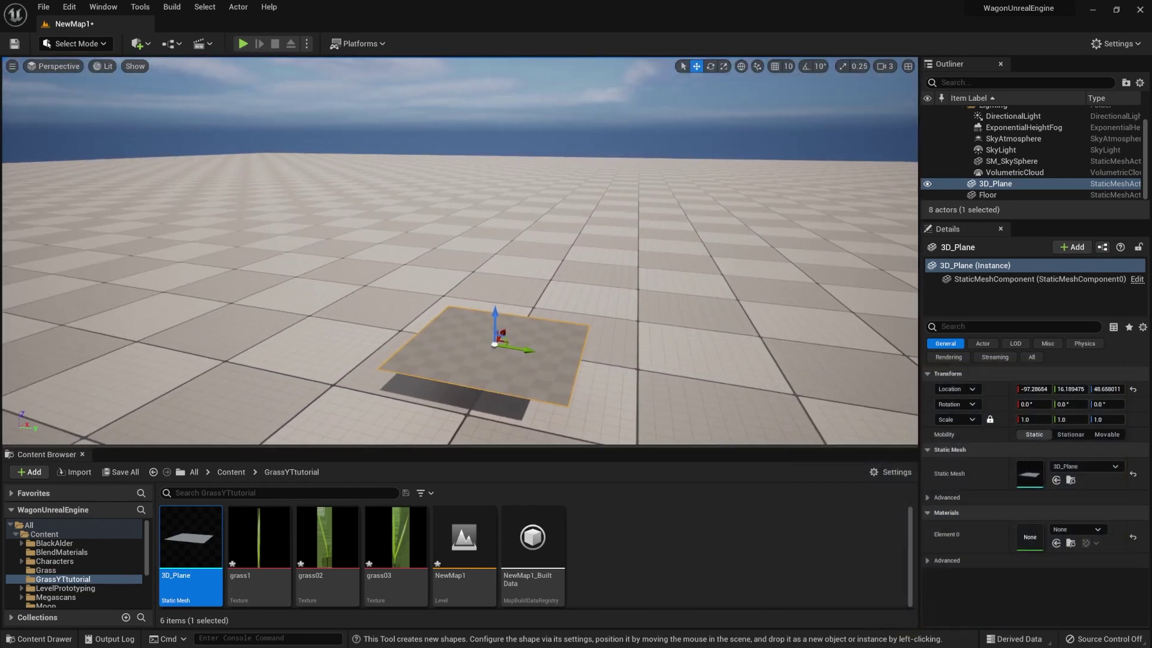
pyautogui.scroll(-2, 459, 251)
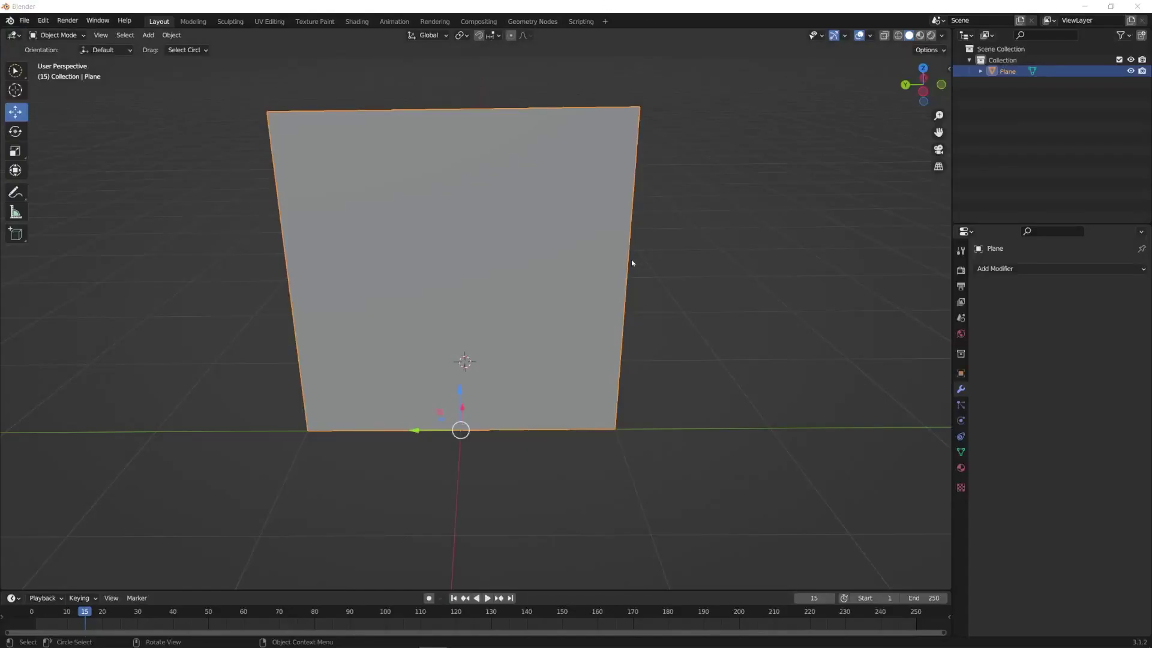
pyautogui.press('Tab')
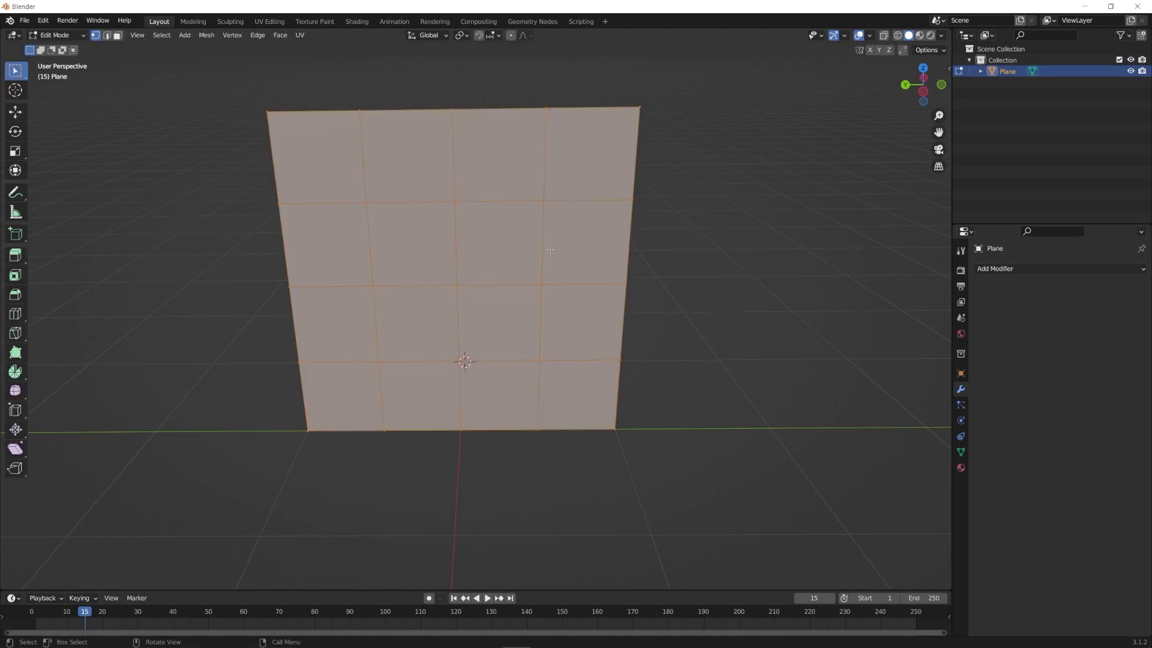
pyautogui.rightClick(454, 222)
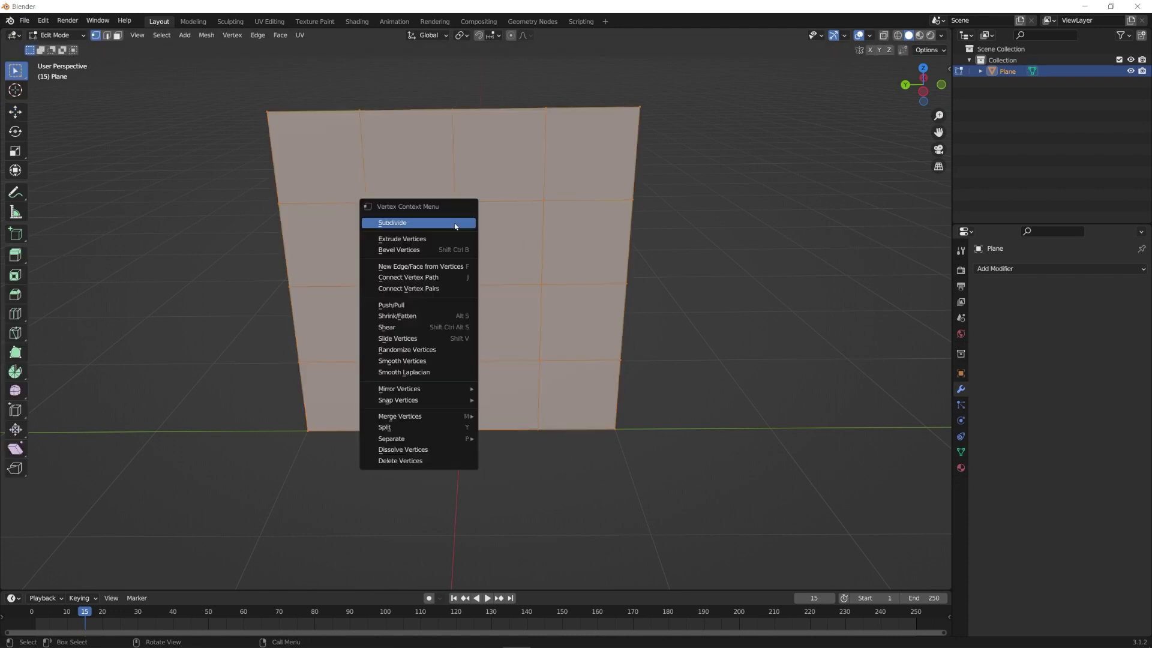
pyautogui.click(397, 224)
pyautogui.hotkey('ctrl', 'z')
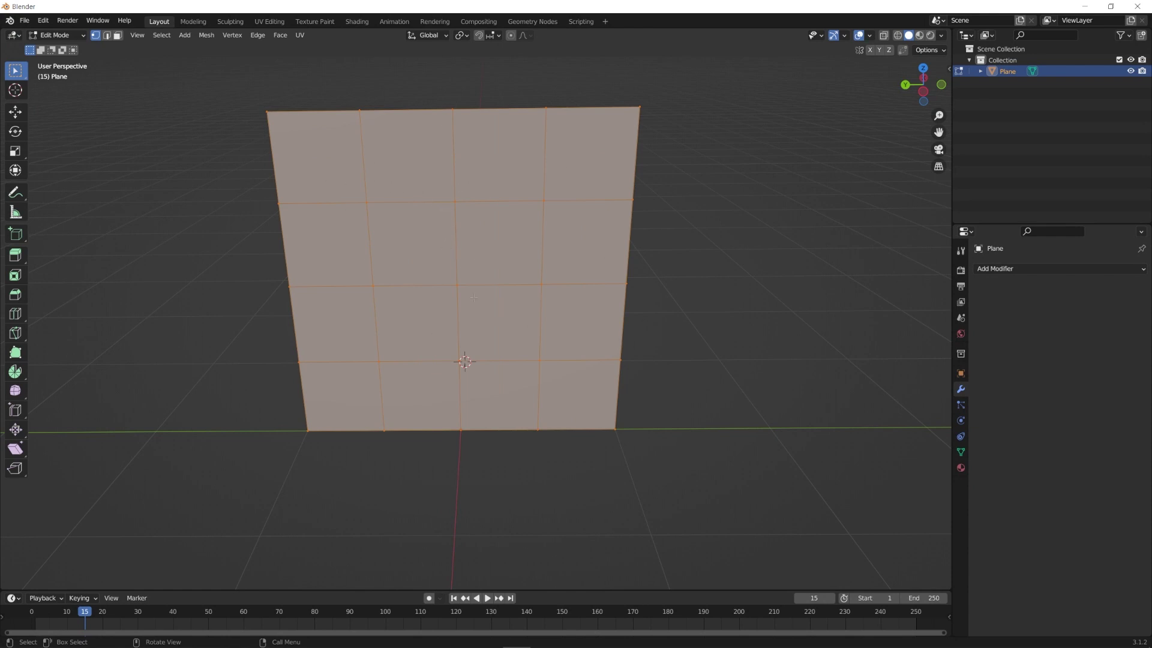
pyautogui.press('Tab')
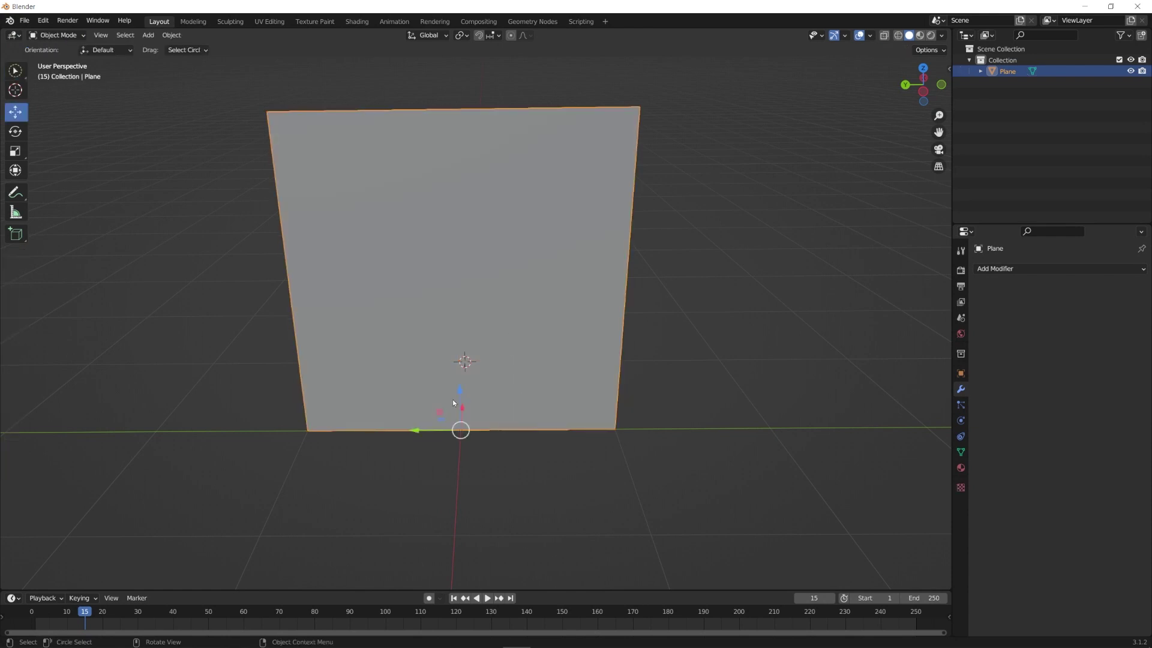
pyautogui.moveTo(488, 390); pyautogui.dragTo(542, 414, button='middle')
pyautogui.moveTo(528, 362); pyautogui.dragTo(587, 295, button='middle')
pyautogui.moveTo(544, 188); pyautogui.dragTo(585, 358, button='middle')
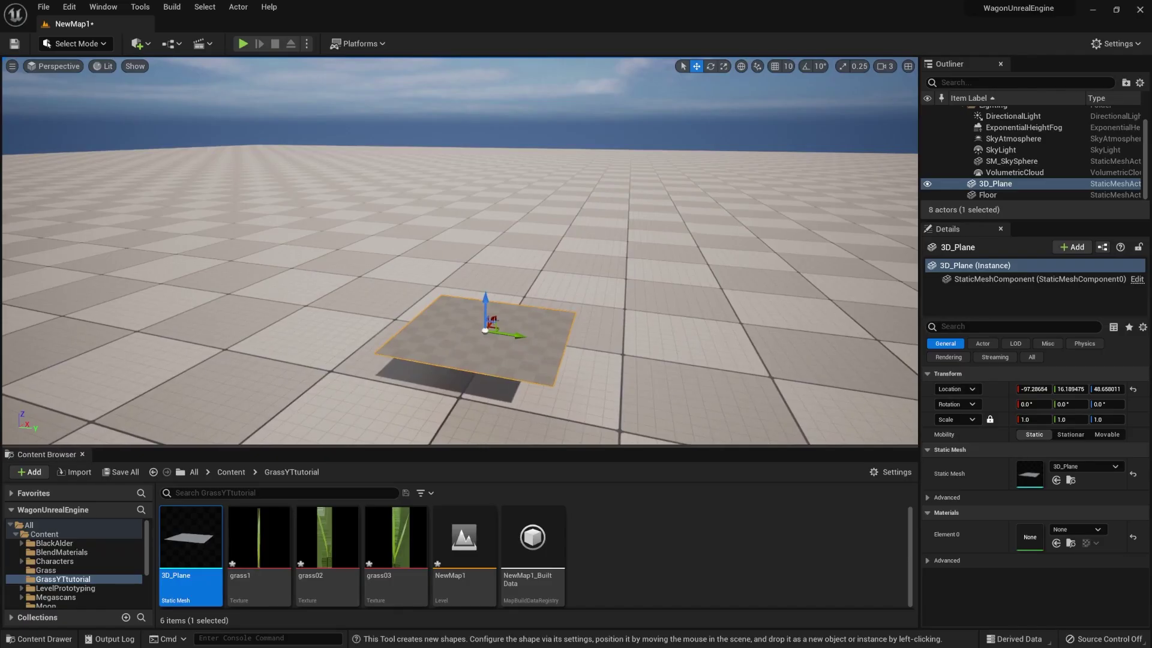
# - Create a Material asset named GrassMat and open it in the Material Editor
pyautogui.rightClick(606, 545)
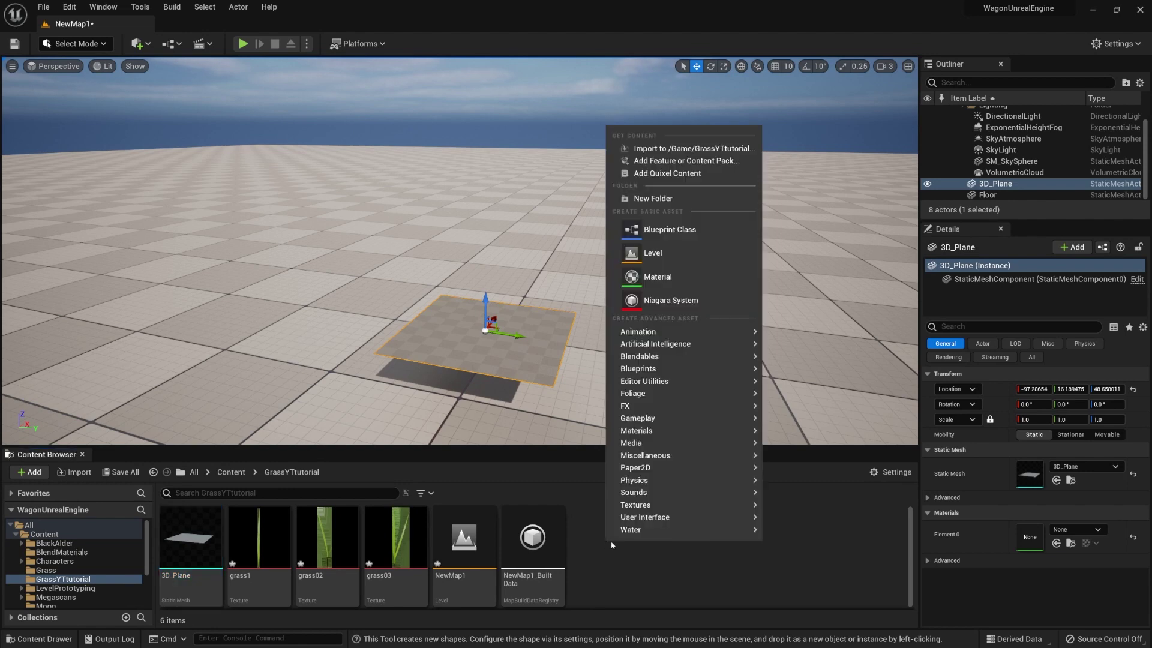
pyautogui.click(657, 276)
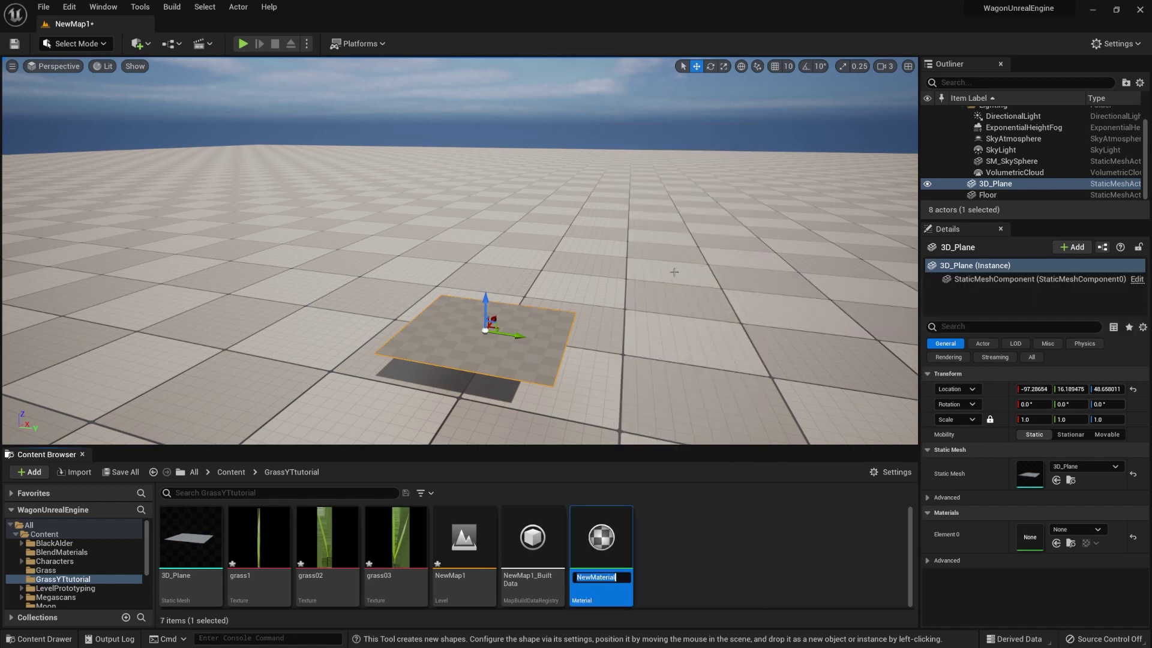
pyautogui.write('GrassMat')
pyautogui.press('Return')
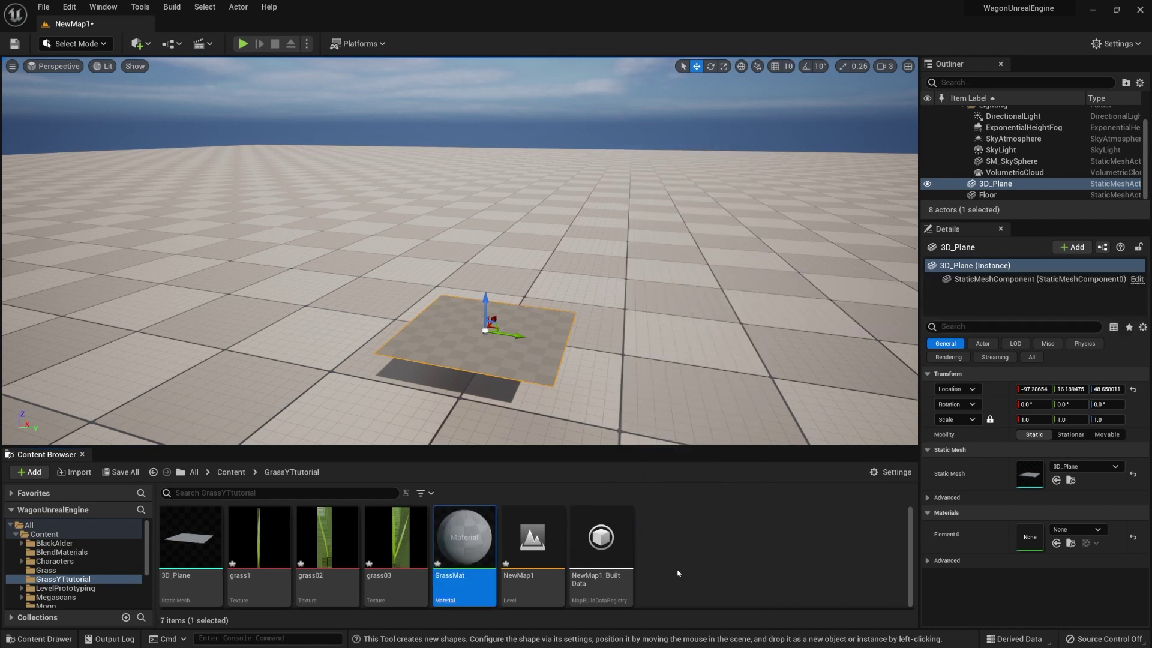
pyautogui.doubleClick(468, 538)
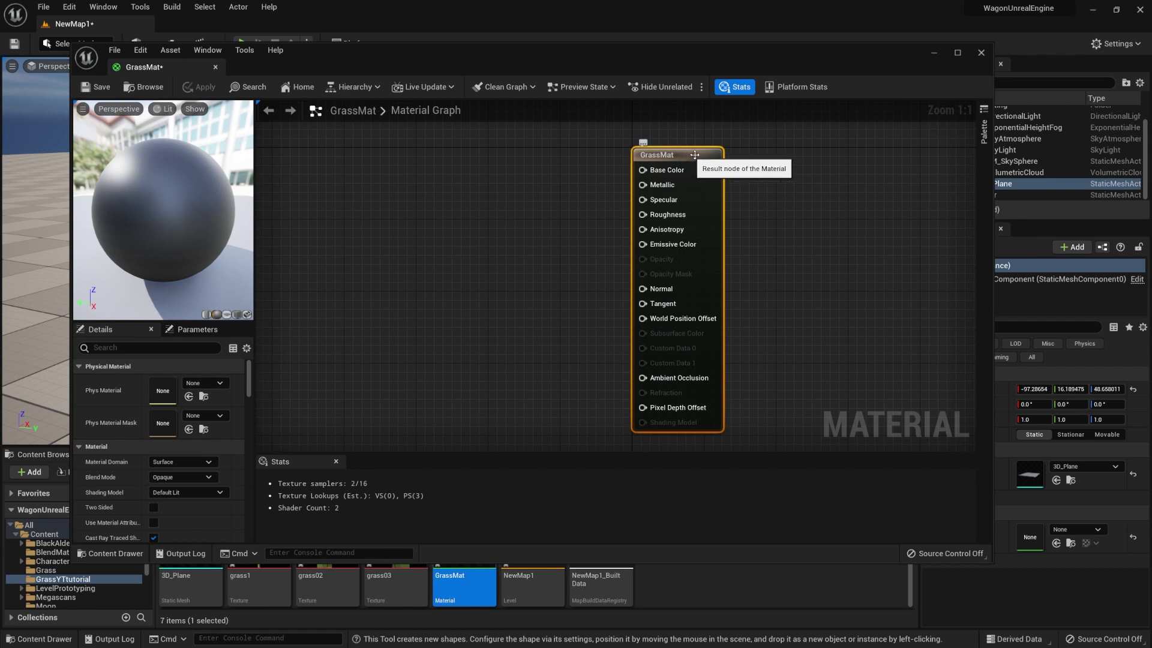
# - Tick Two Sided for GrassMat and drag its editor window left, off the level
pyautogui.click(154, 508)
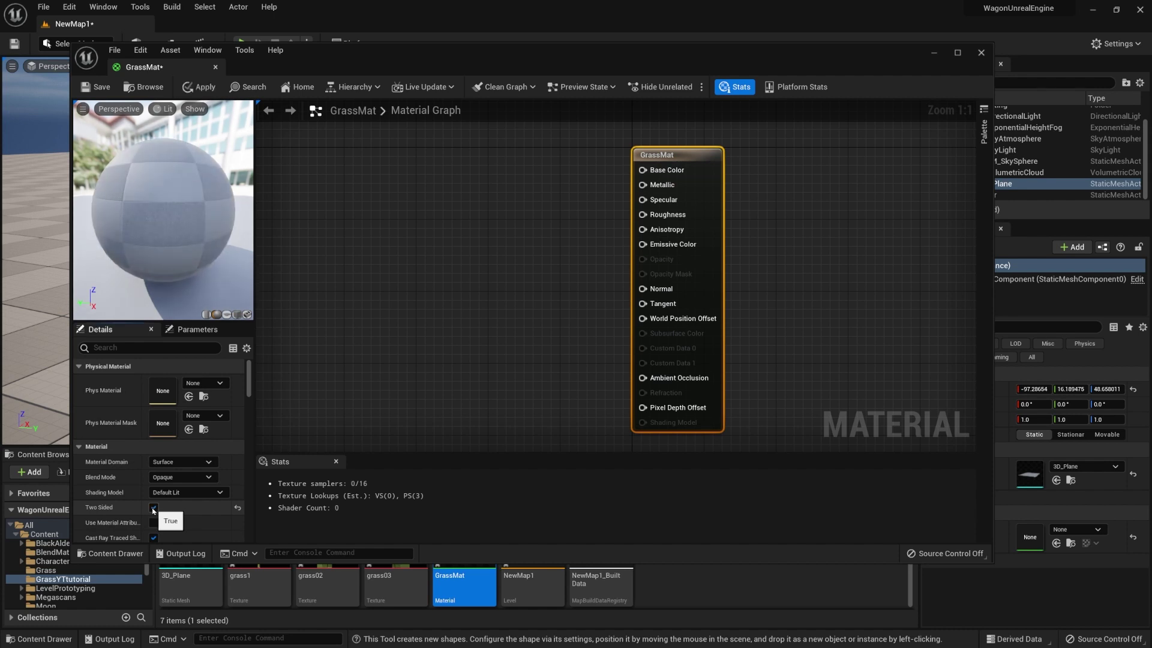
pyautogui.moveTo(497, 59); pyautogui.dragTo(0, 114)
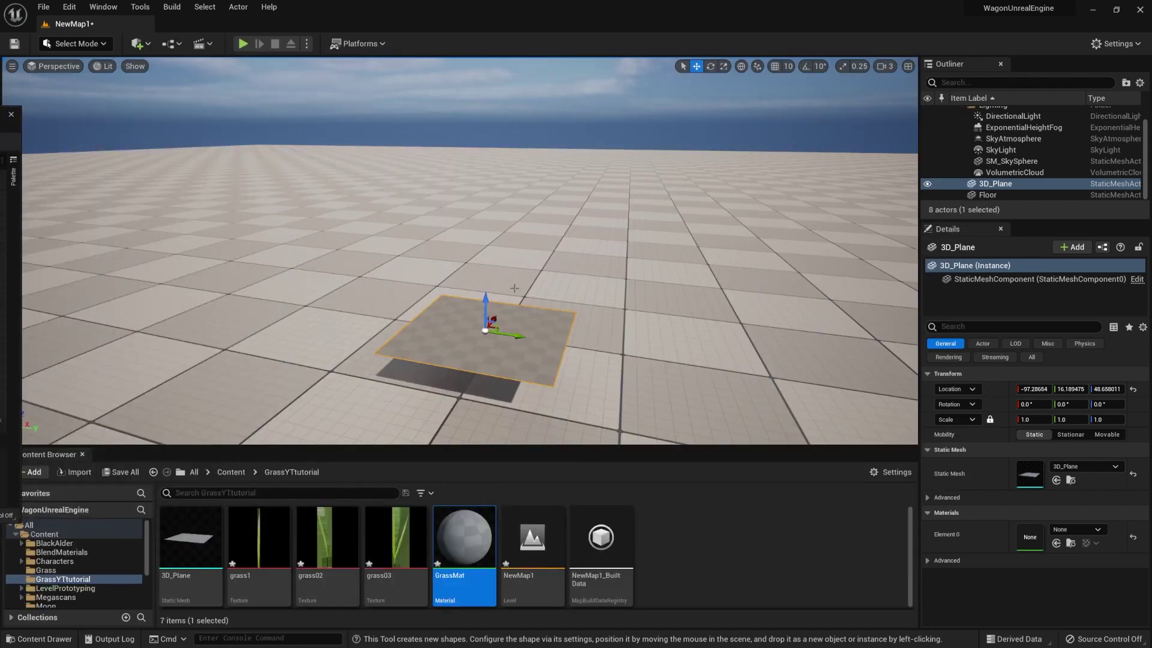
# - Move closer to the plane, rotate it upright, then undo so it lies flat again
pyautogui.moveTo(487, 311); pyautogui.dragTo(468, 348, button='right')
pyautogui.press('r')
pyautogui.press('e')
pyautogui.moveTo(584, 210); pyautogui.dragTo(600, 258)
pyautogui.moveTo(600, 258); pyautogui.dragTo(567, 258, button='right')
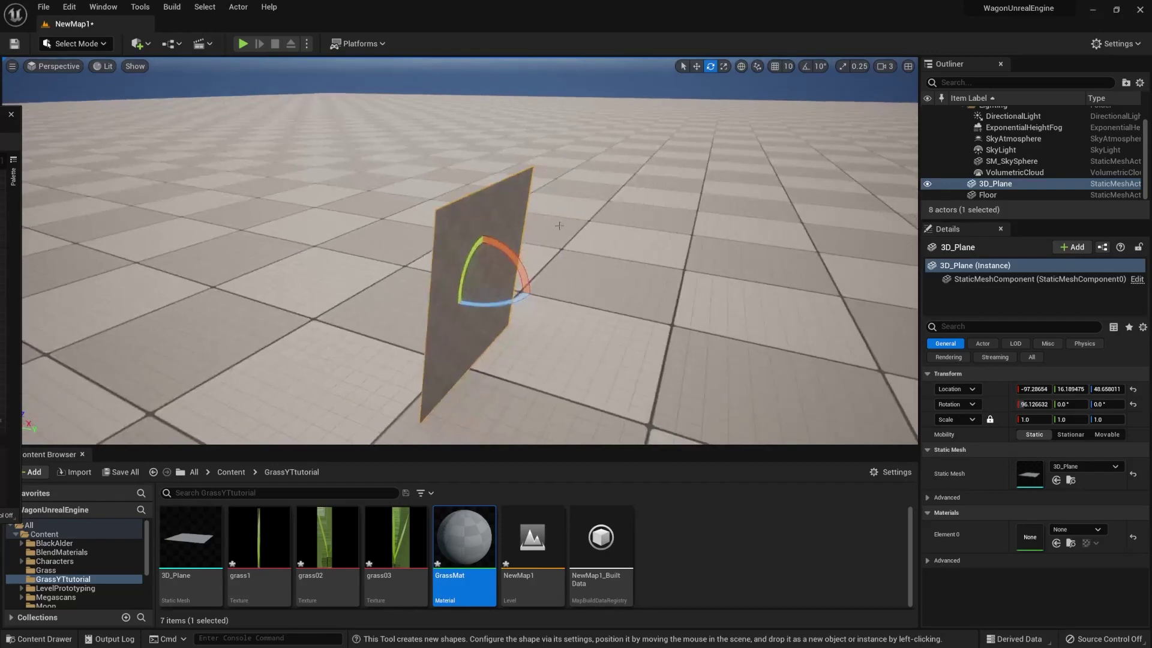
pyautogui.hotkey('ctrl', 'z')
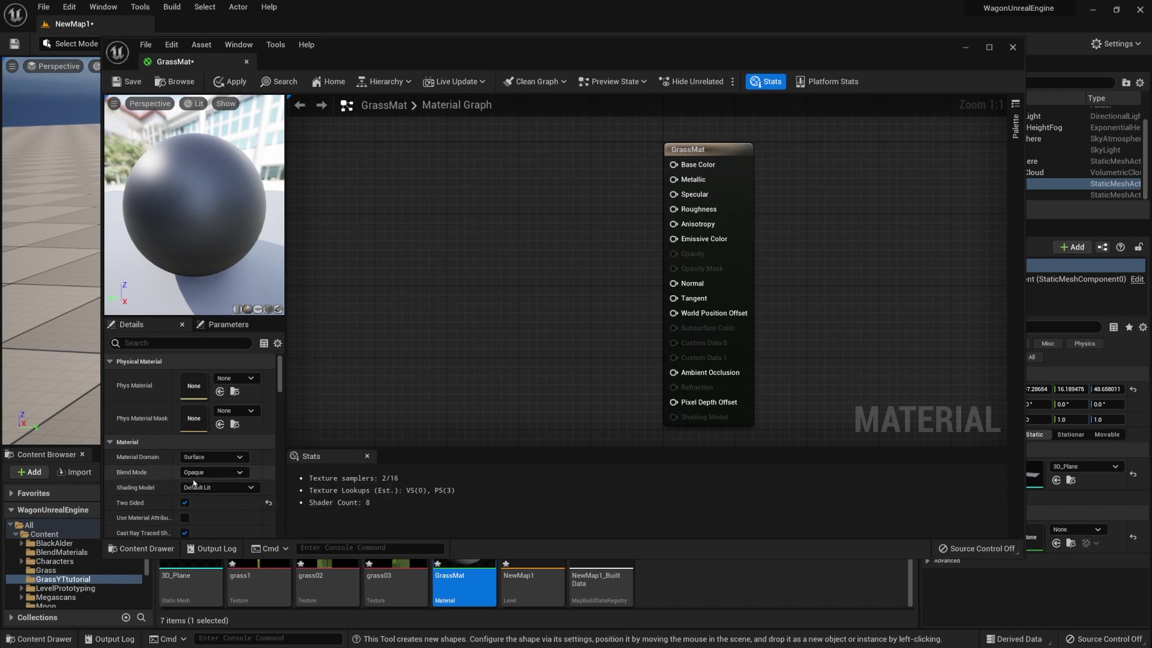
# - Change GrassMat's Blend Mode from the Details dropdown to Masked
pyautogui.click(216, 473)
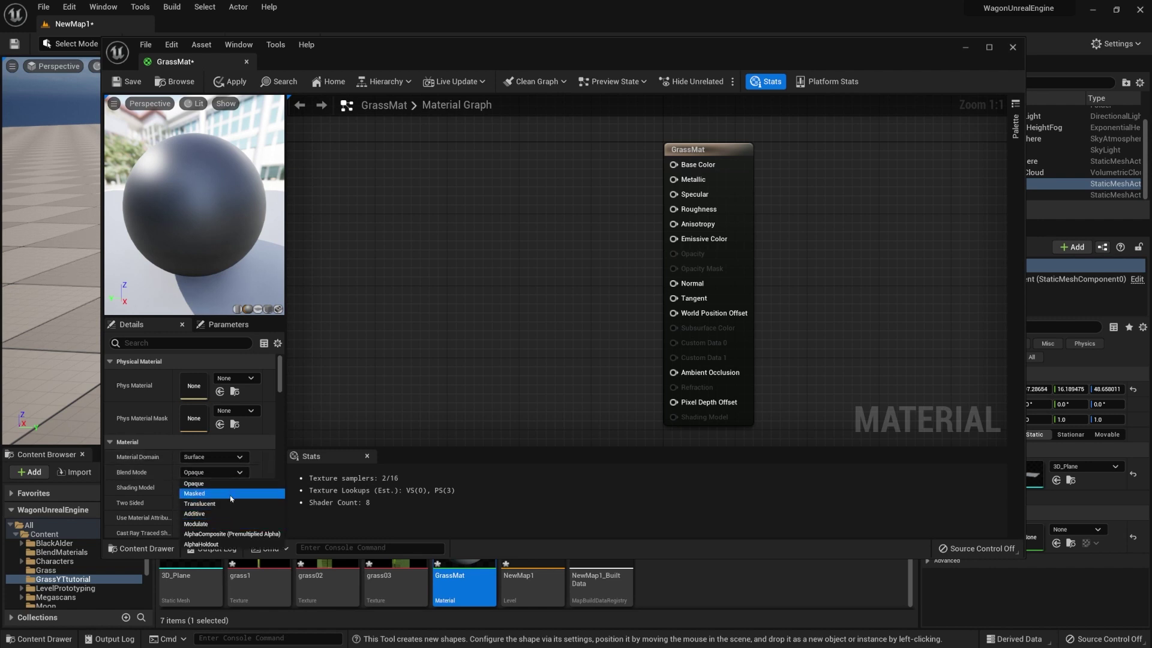
pyautogui.click(227, 494)
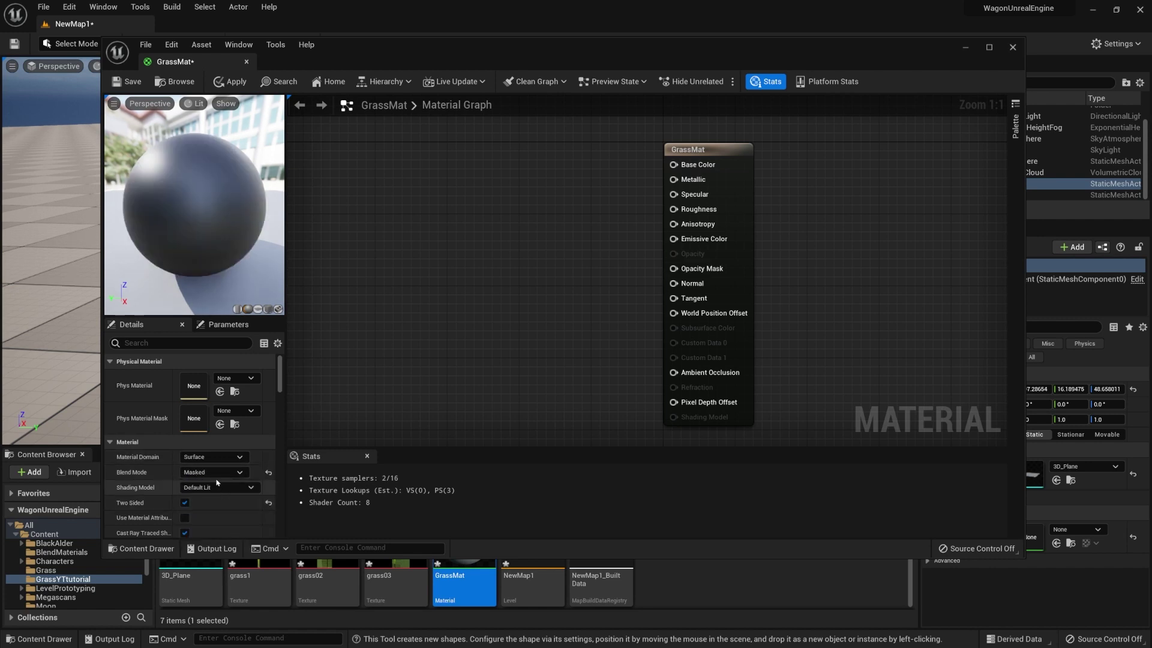
pyautogui.click(214, 472)
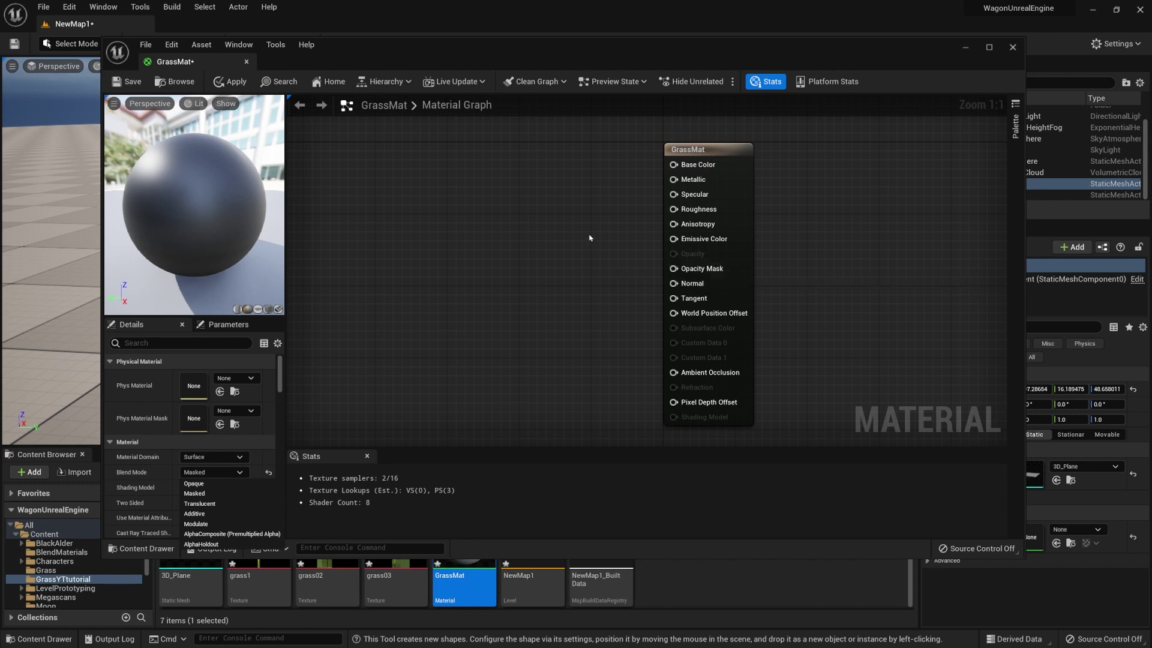
# - Add a grass1 Texture Sample, wiring RGB to Base Color and A to Opacity Mask, and preview the blade
pyautogui.moveTo(602, 238); pyautogui.dragTo(628, 237, button='right')
pyautogui.scroll(-1, 546, 250)
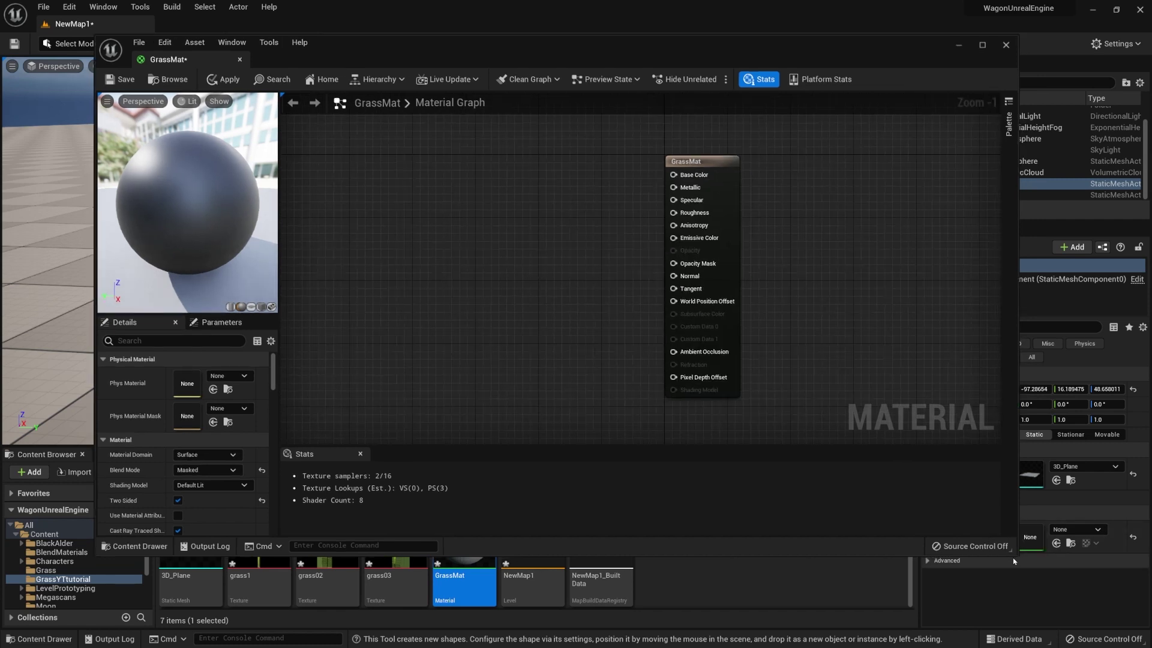
pyautogui.moveTo(1017, 555); pyautogui.dragTo(977, 433)
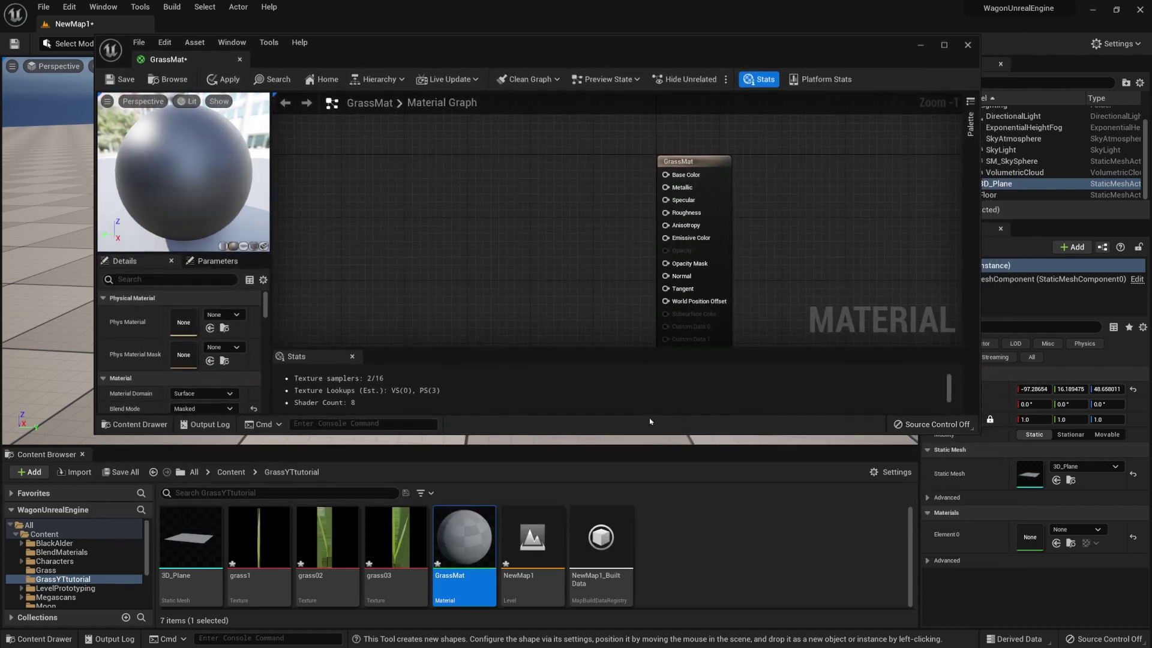
pyautogui.moveTo(268, 533); pyautogui.dragTo(667, 175)
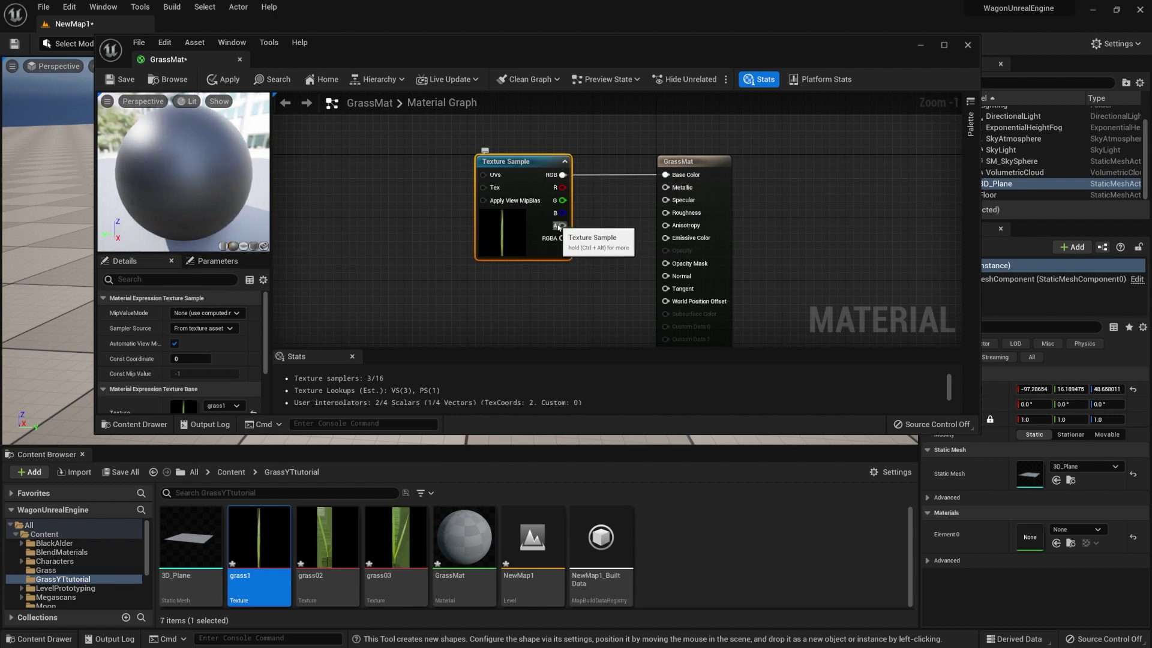
pyautogui.moveTo(560, 226); pyautogui.dragTo(668, 268)
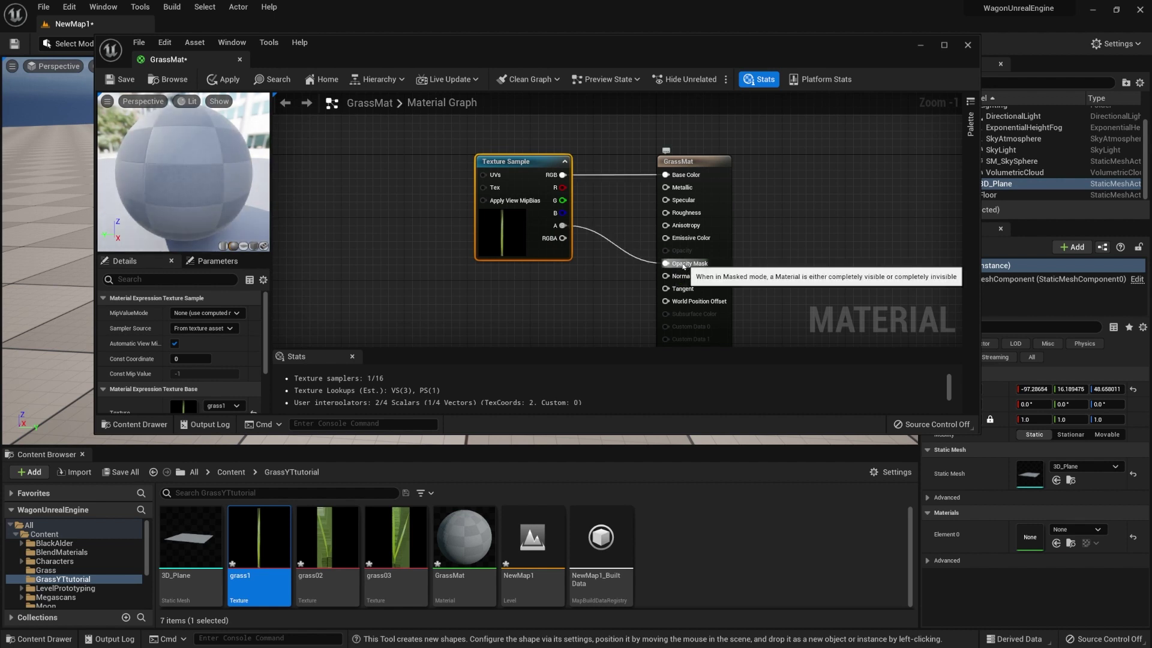
pyautogui.moveTo(603, 433); pyautogui.dragTo(603, 526)
pyautogui.moveTo(180, 198); pyautogui.dragTo(263, 206)
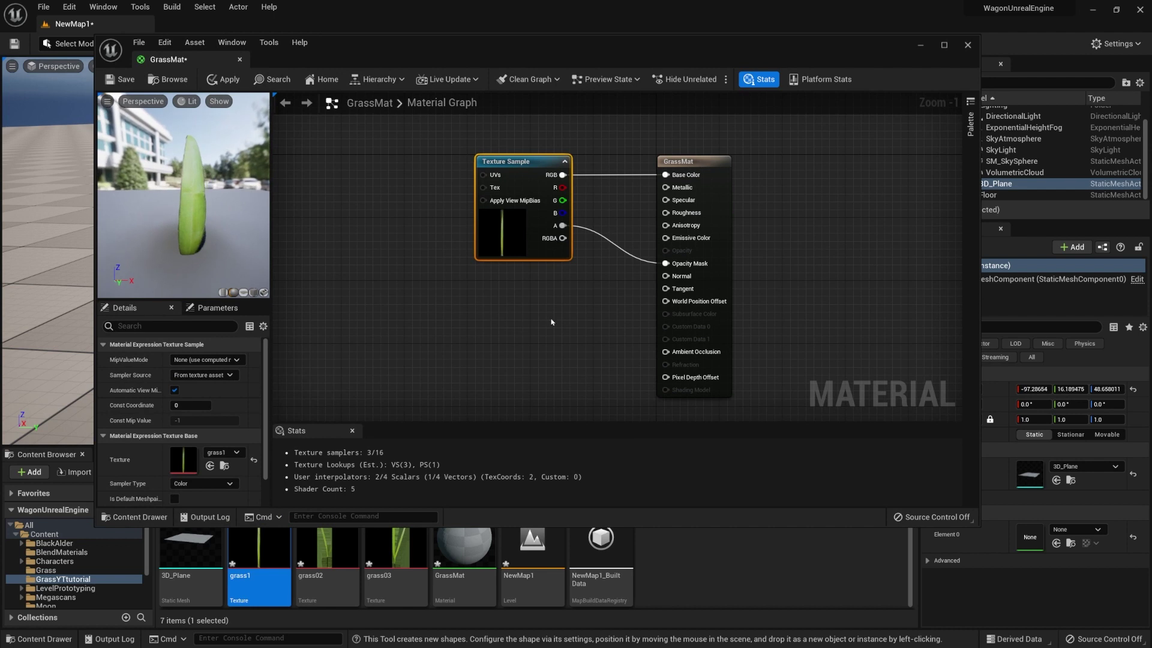
pyautogui.moveTo(192, 198); pyautogui.dragTo(221, 202)
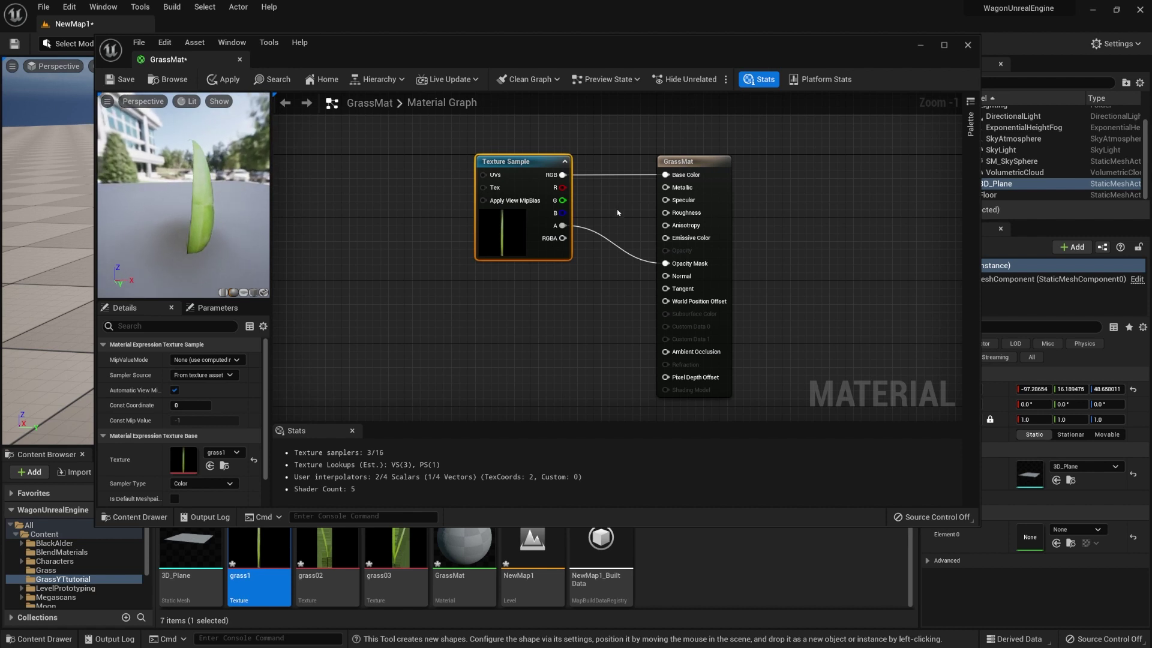
# - Add a Constant node with value 0.8 and wire it into GrassMat's Roughness
pyautogui.click(613, 212)
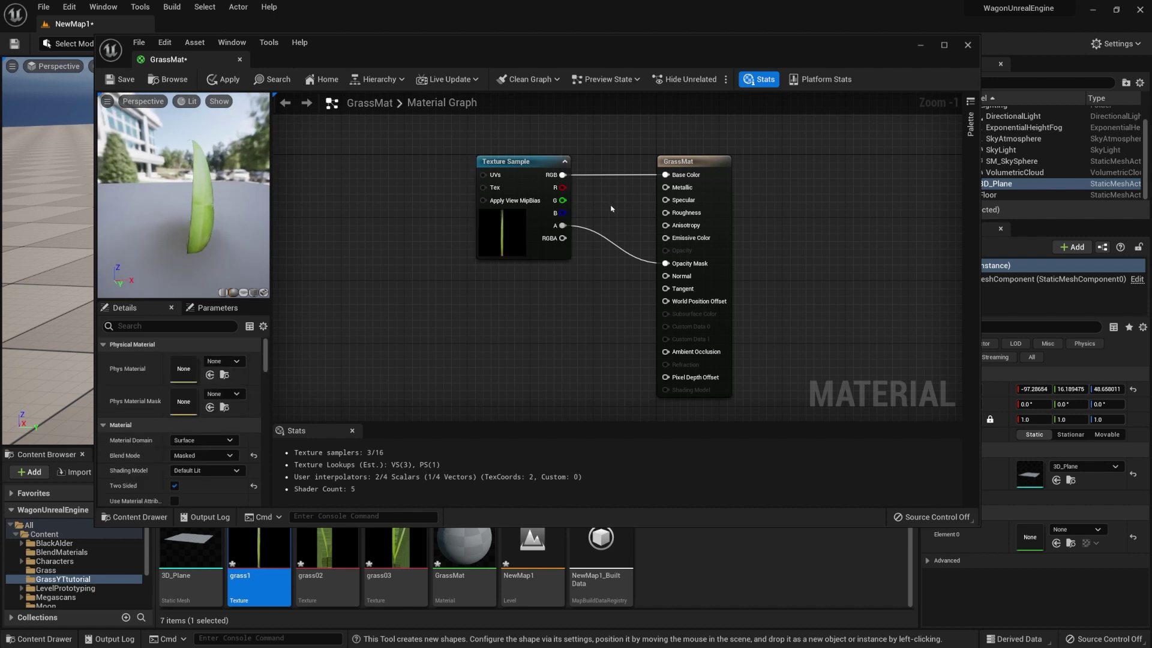
pyautogui.click(616, 218)
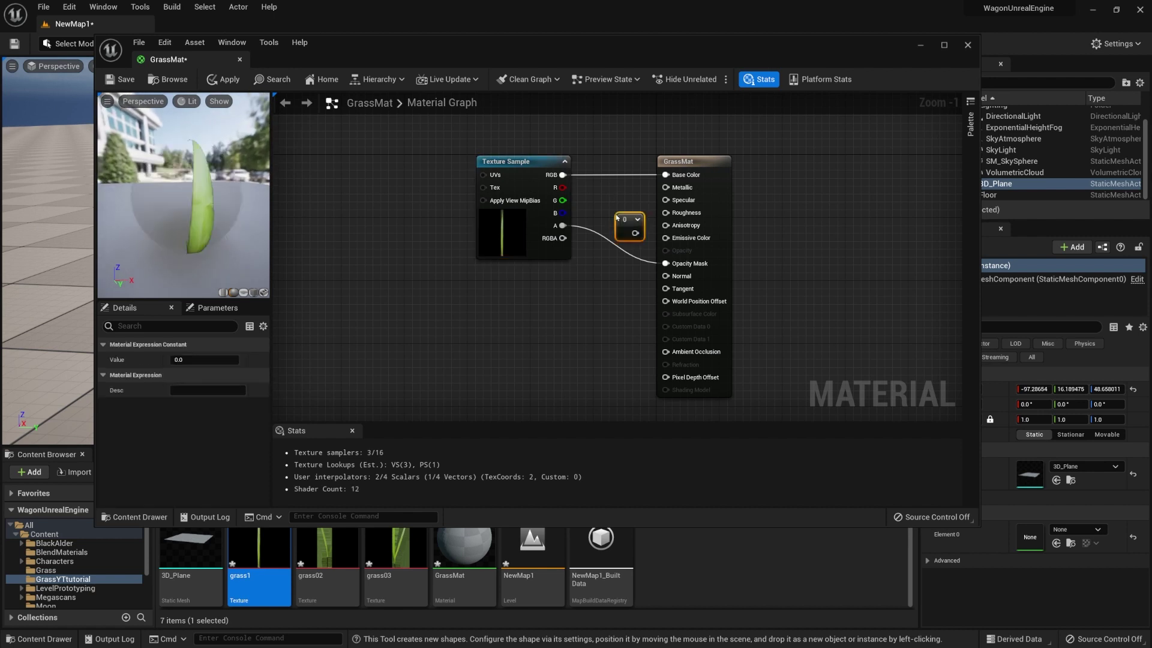
pyautogui.moveTo(616, 218); pyautogui.dragTo(677, 212)
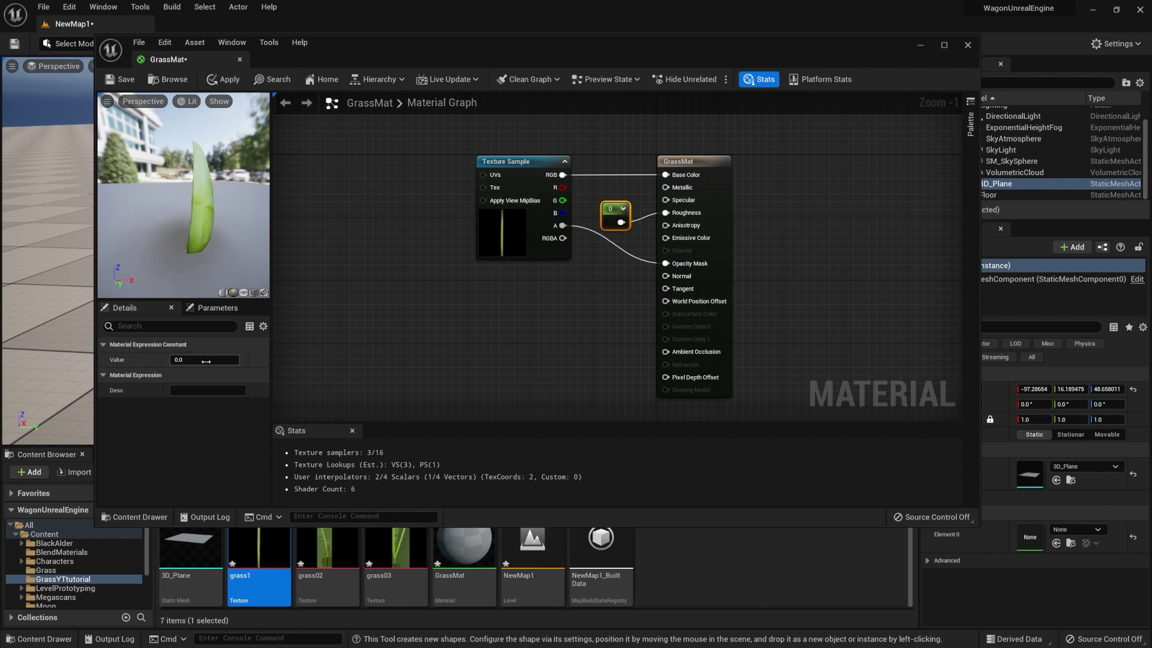
pyautogui.click(205, 360)
pyautogui.write('.8')
pyautogui.press('Return')
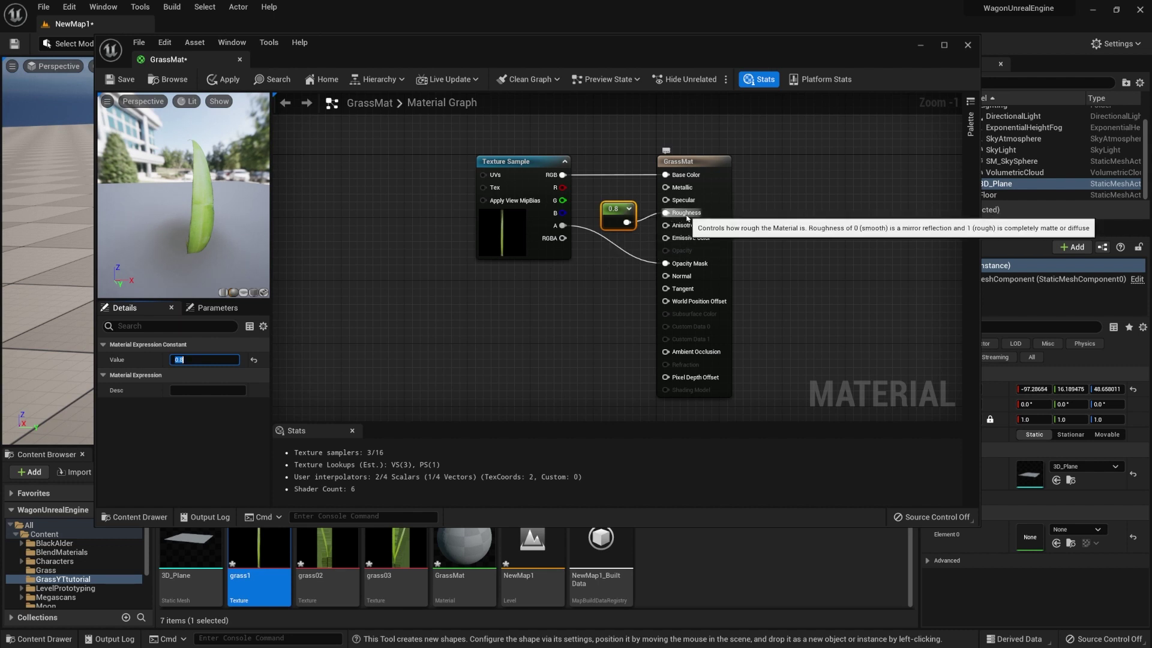
pyautogui.moveTo(591, 294); pyautogui.dragTo(532, 284, button='right')
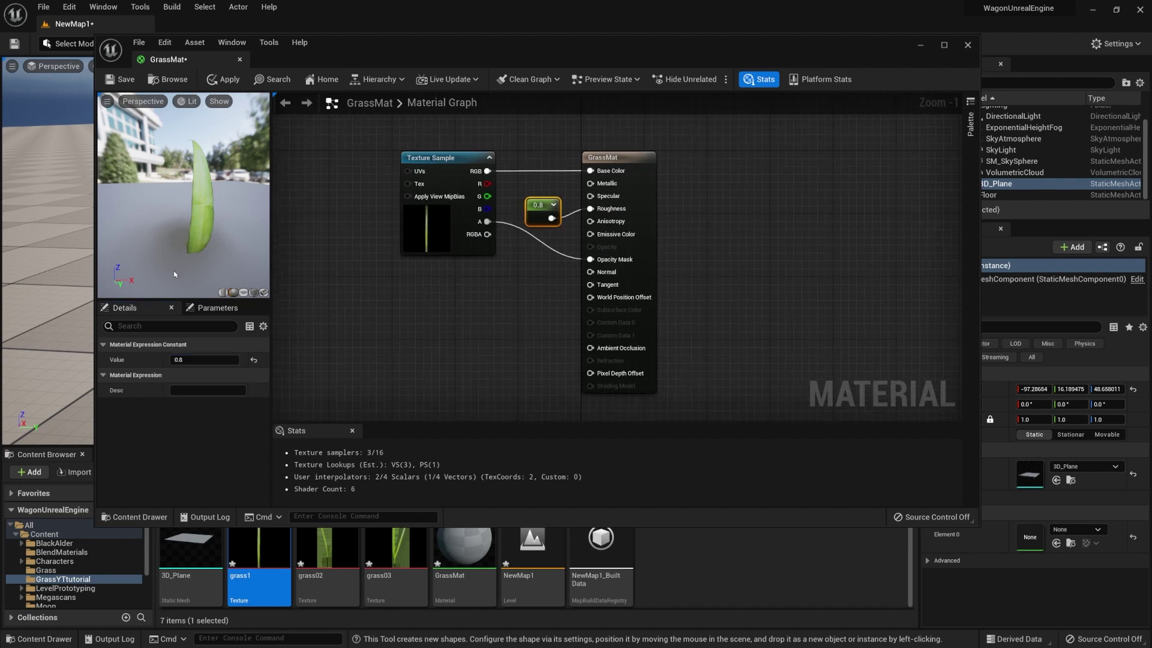
pyautogui.moveTo(367, 56); pyautogui.dragTo(370, 44)
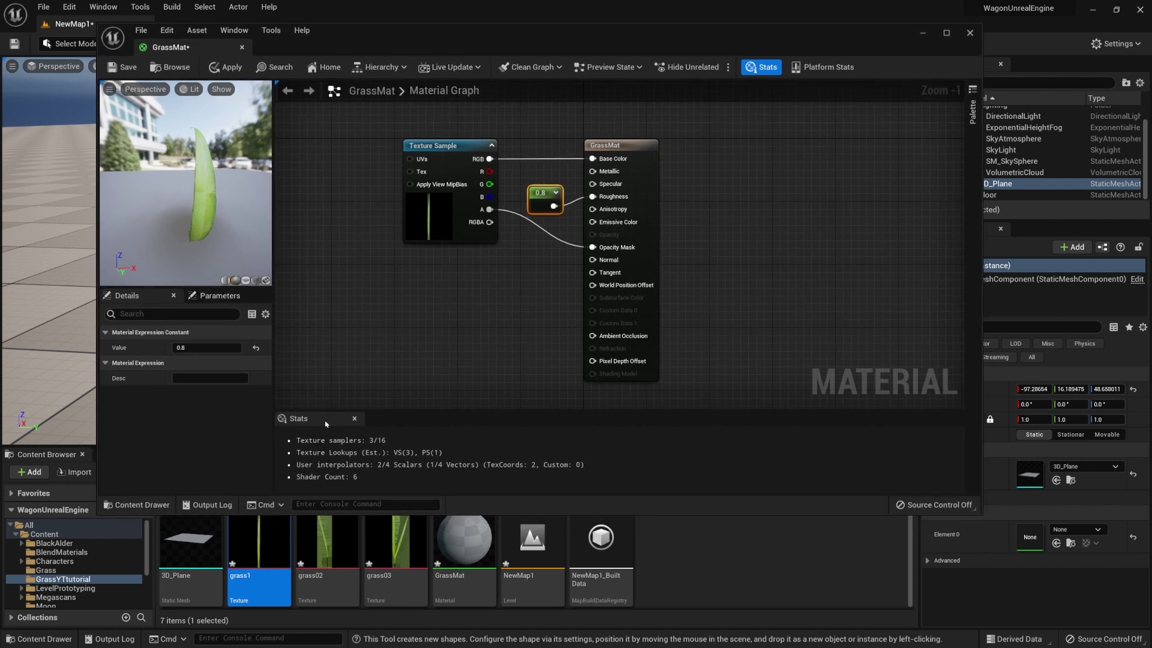
# - Convert the grass1 texture sample into a texture parameter named 'Texture'
pyautogui.moveTo(333, 410); pyautogui.dragTo(310, 414, button='right')
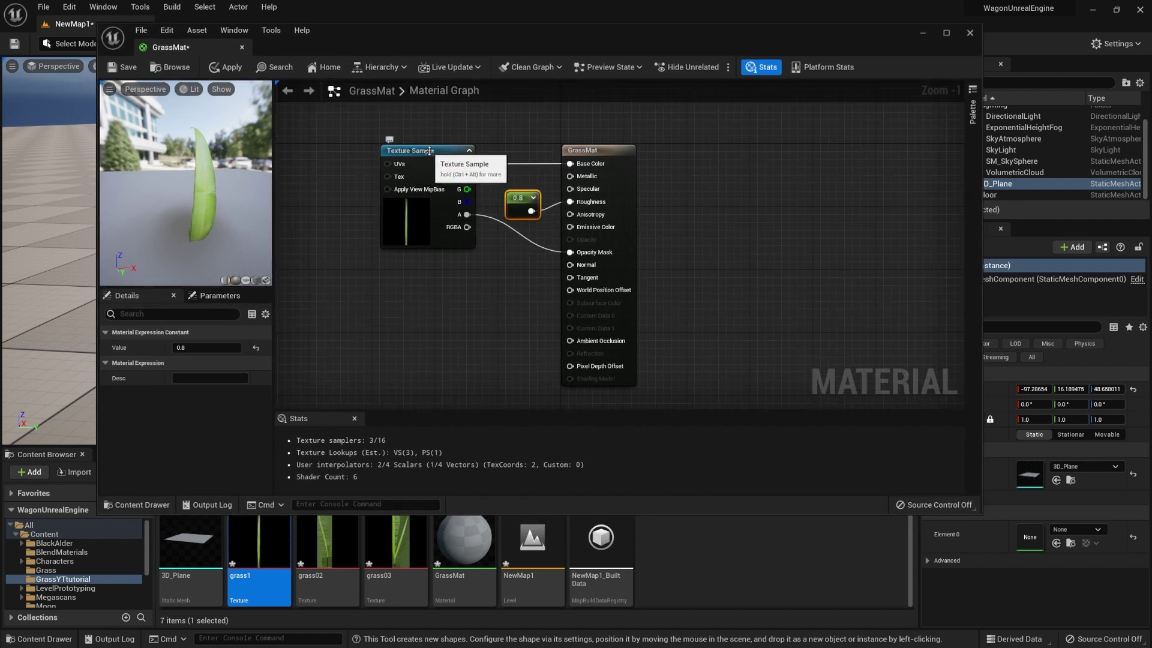
pyautogui.click(430, 151)
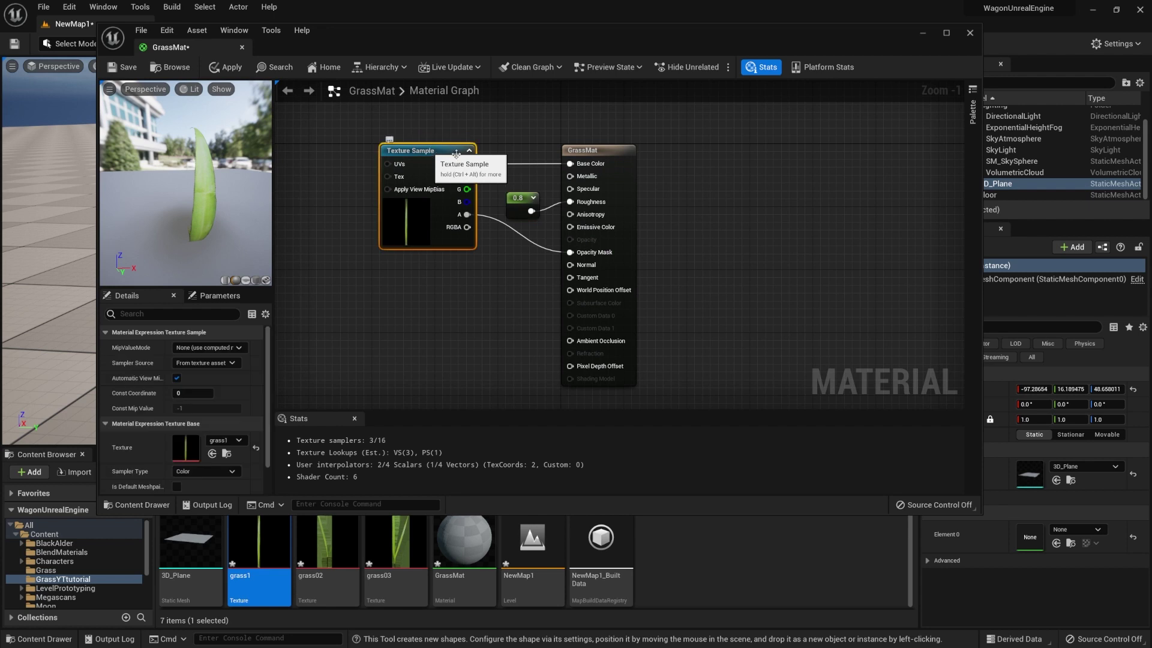
pyautogui.rightClick(436, 152)
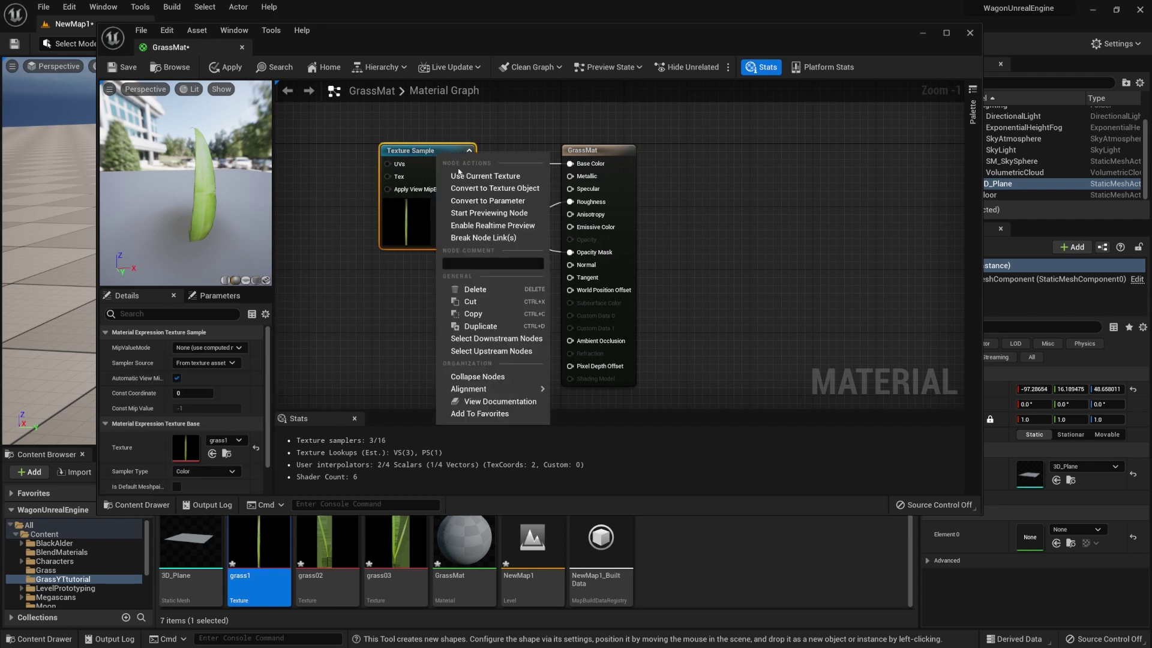
pyautogui.click(495, 202)
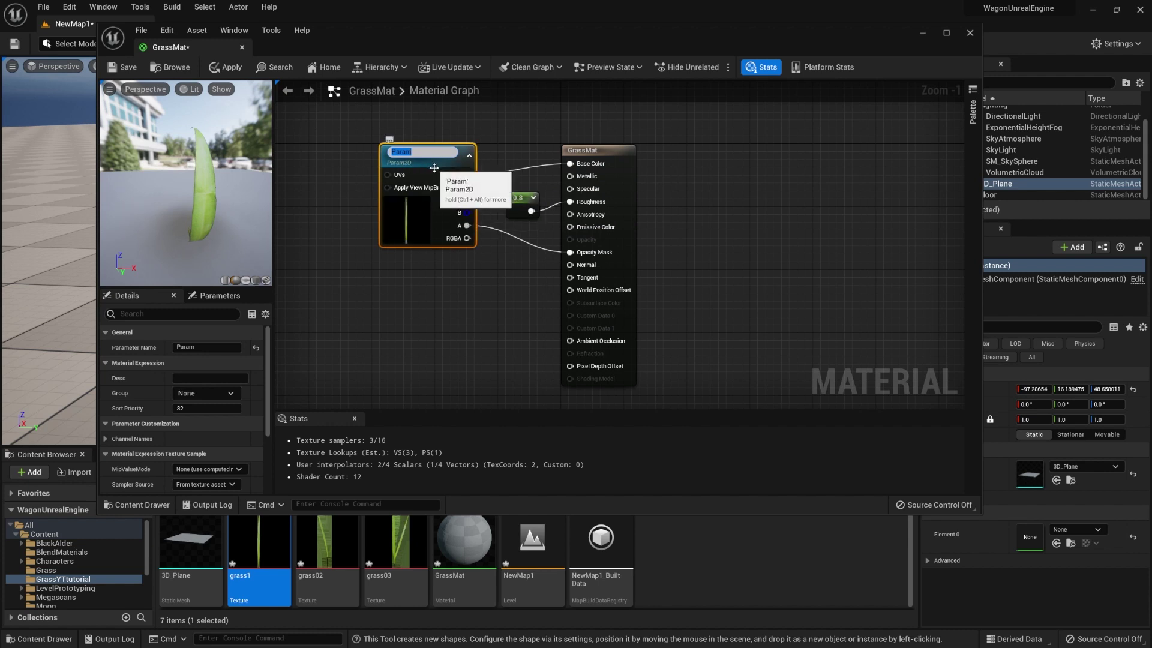
pyautogui.write('T')
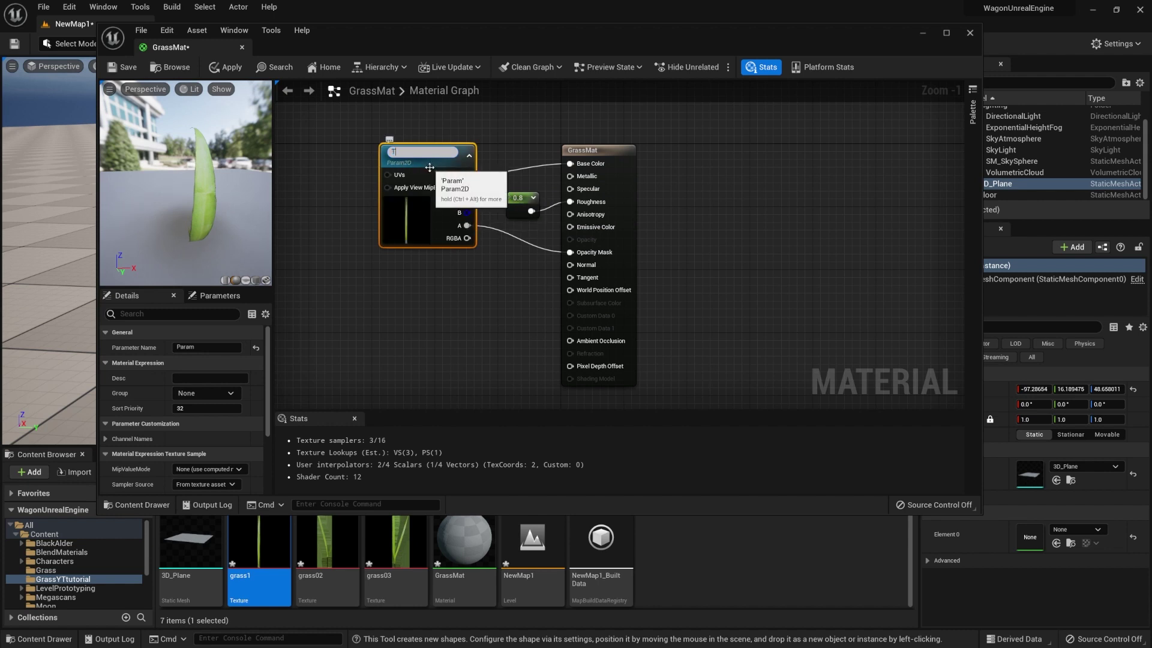
pyautogui.write('exture')
pyautogui.press('Return')
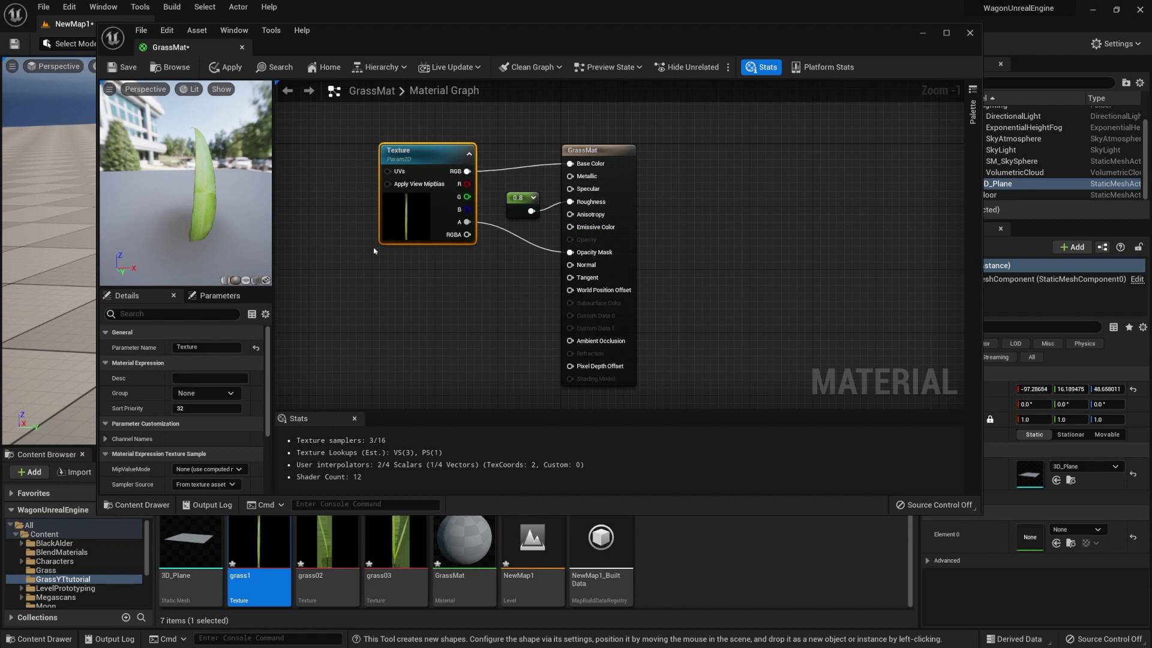
# - Save the GrassMat material
pyautogui.moveTo(388, 277); pyautogui.dragTo(416, 310, button='right')
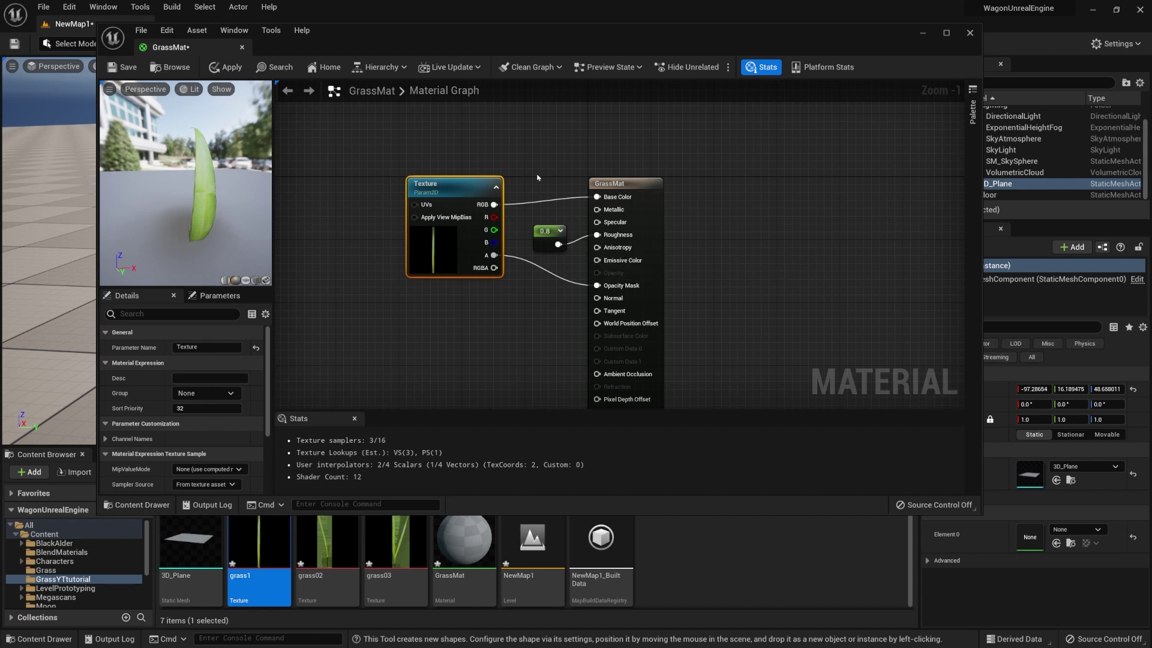
pyautogui.moveTo(537, 177); pyautogui.dragTo(530, 148, button='right')
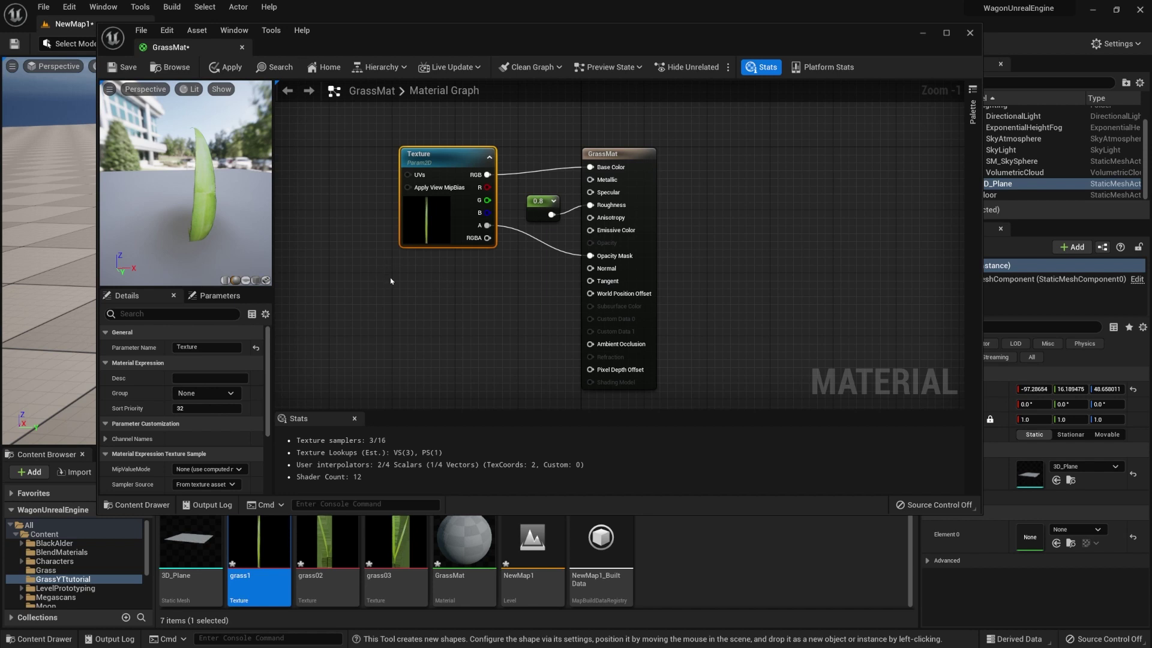
pyautogui.hotkey('ctrl', 's')
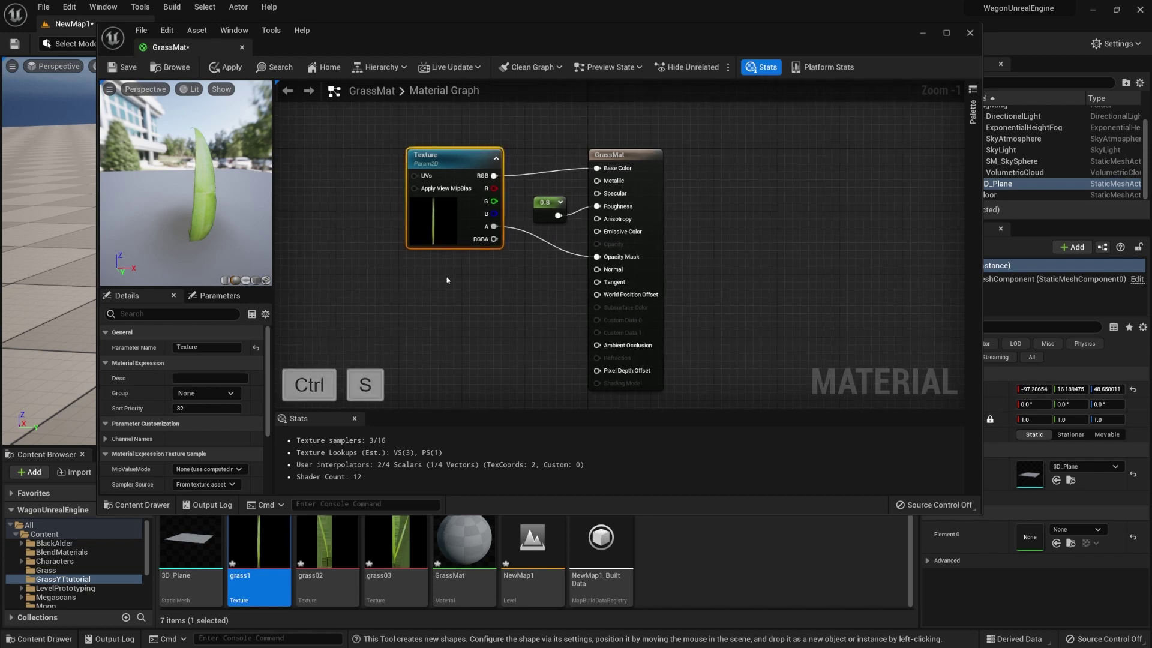